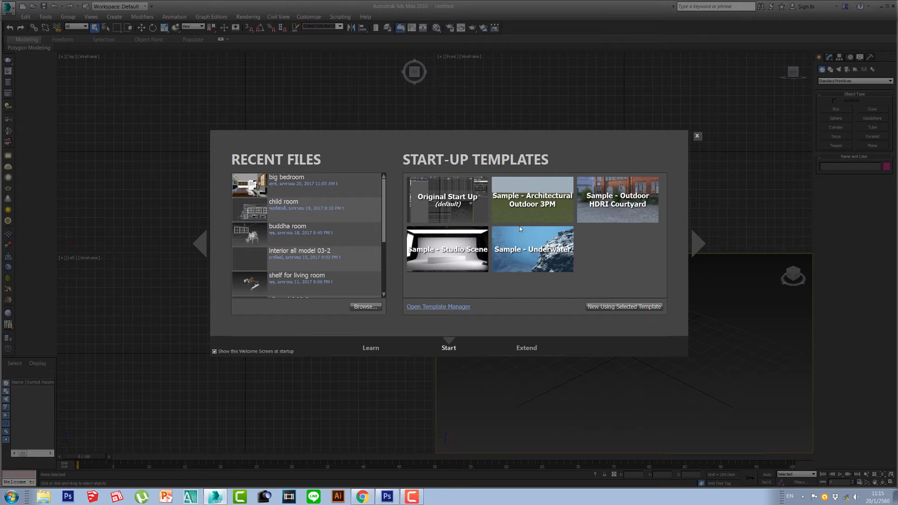
Choose the Original Start Up template on the welcome screen
{"action": "left_click", "coordinate": [438, 215]}
{"action": "mouse_move", "coordinate": [447, 200]}
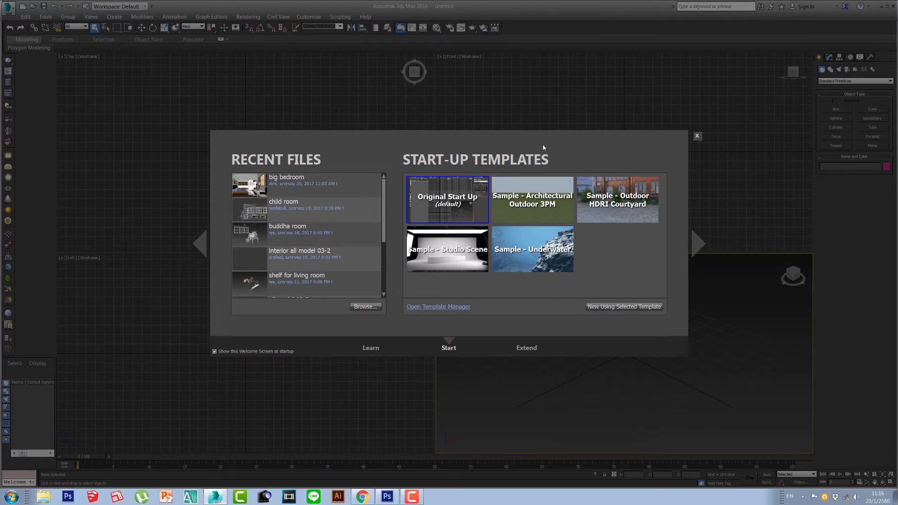
Start a blank scene from Original Start Up and make the Front viewport active
{"action": "double_click", "coordinate": [444, 203]}
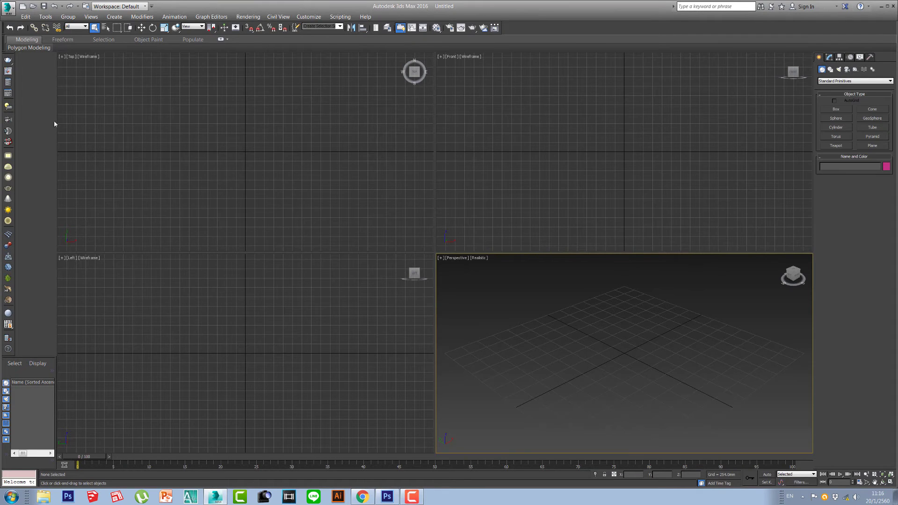
{"action": "left_click", "coordinate": [517, 196]}
{"action": "left_click", "coordinate": [499, 307]}
{"action": "left_click", "coordinate": [364, 206]}
{"action": "left_click", "coordinate": [468, 196]}
{"action": "left_click", "coordinate": [245, 347]}
{"action": "left_click", "coordinate": [446, 353]}
{"action": "left_click", "coordinate": [353, 220]}
{"action": "left_click", "coordinate": [515, 162]}
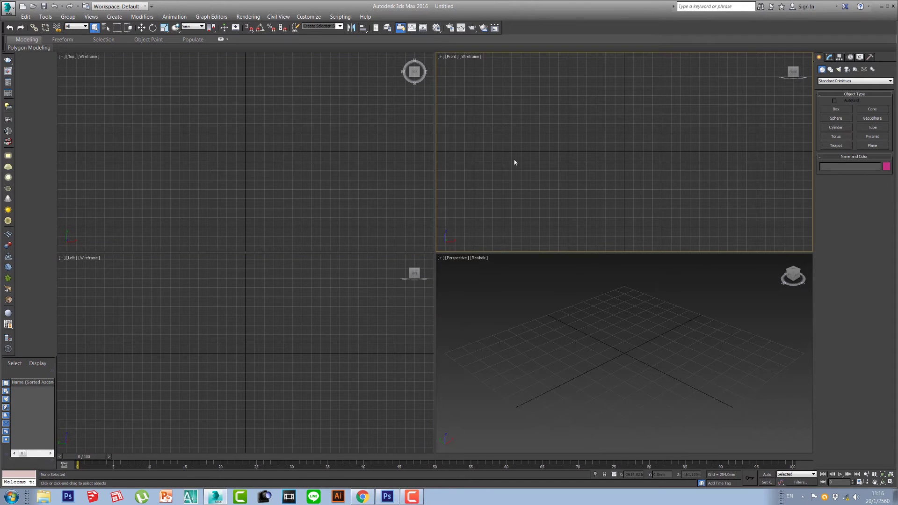
Merge big bedroom.max from F:\architect work\baan chang\3ds max
{"action": "left_click", "coordinate": [7, 8]}
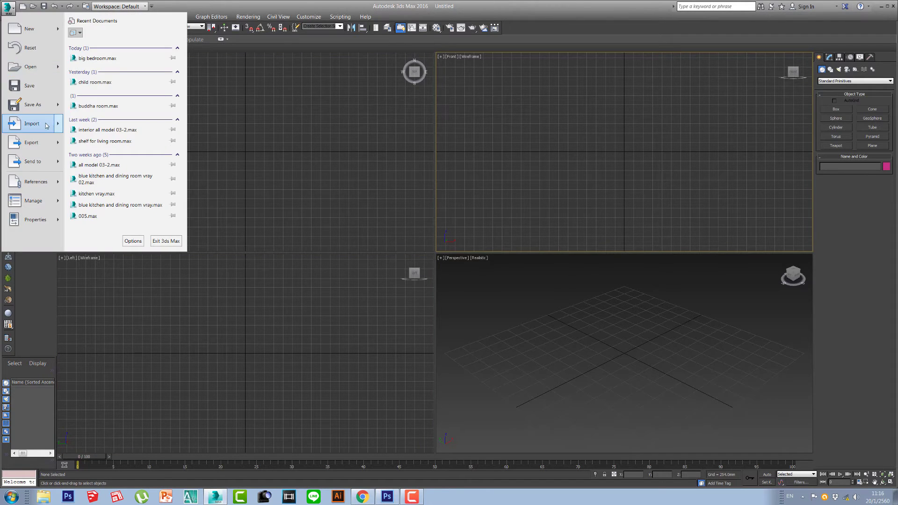
{"action": "mouse_move", "coordinate": [32, 123]}
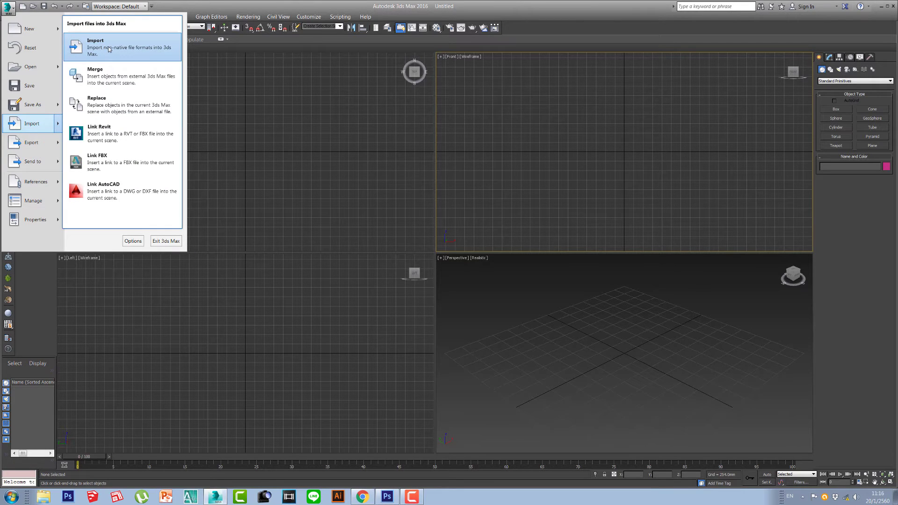
{"action": "left_click", "coordinate": [107, 83]}
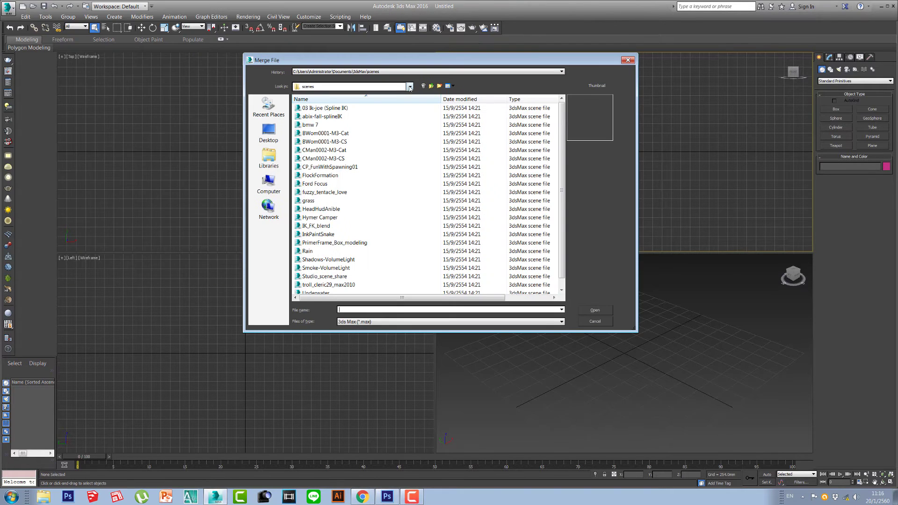
{"action": "left_click", "coordinate": [410, 87]}
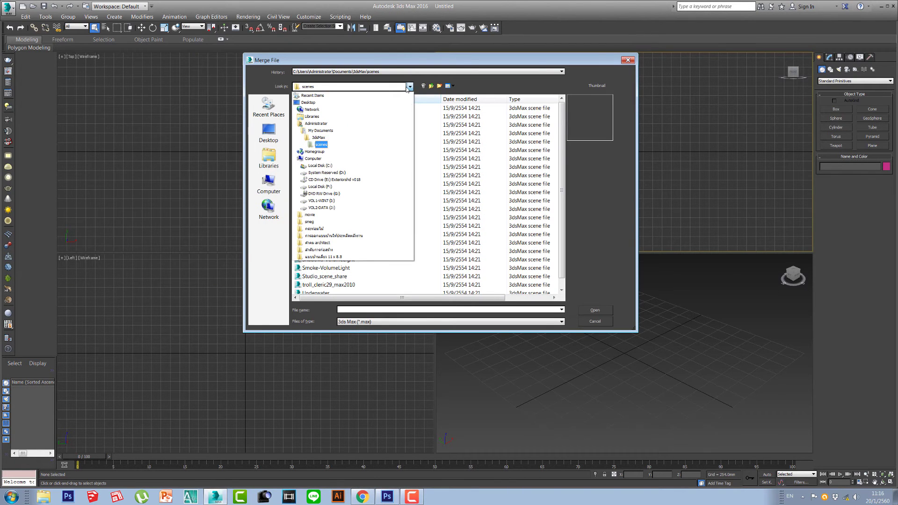
{"action": "left_click", "coordinate": [330, 188]}
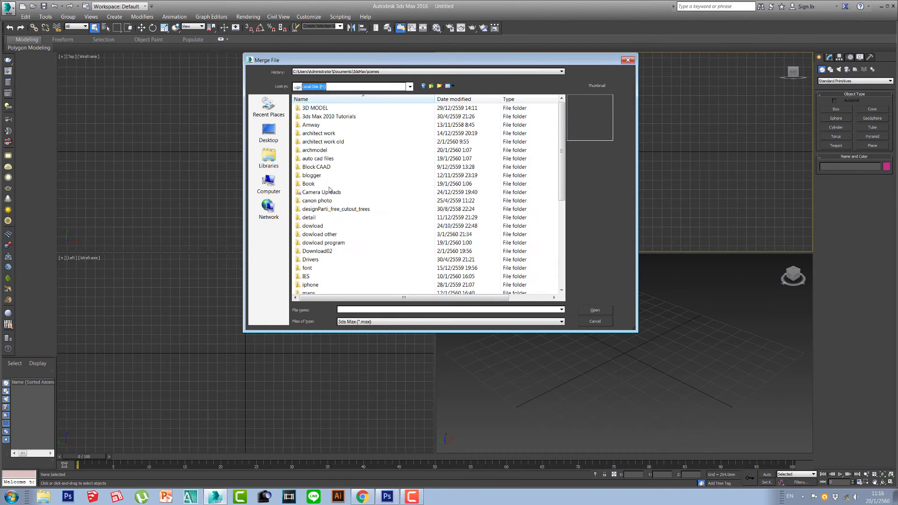
{"action": "double_click", "coordinate": [322, 134]}
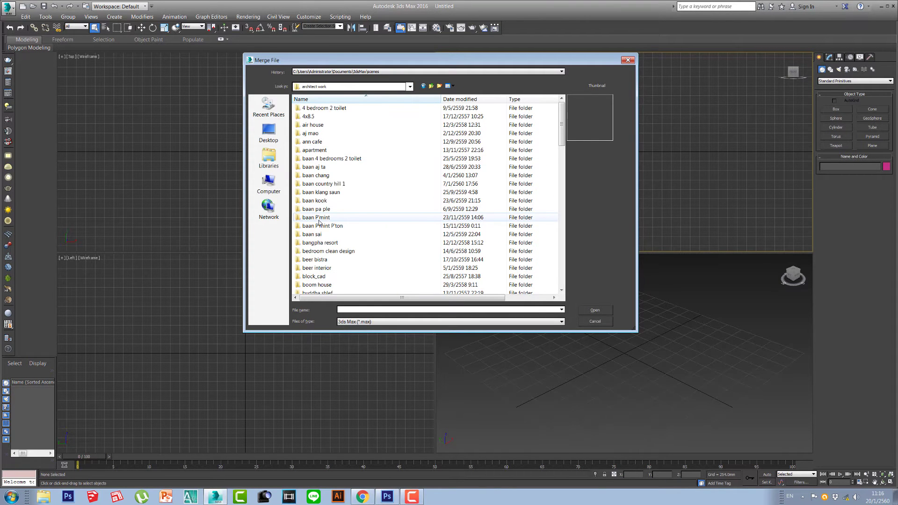
{"action": "double_click", "coordinate": [315, 176]}
{"action": "double_click", "coordinate": [311, 108]}
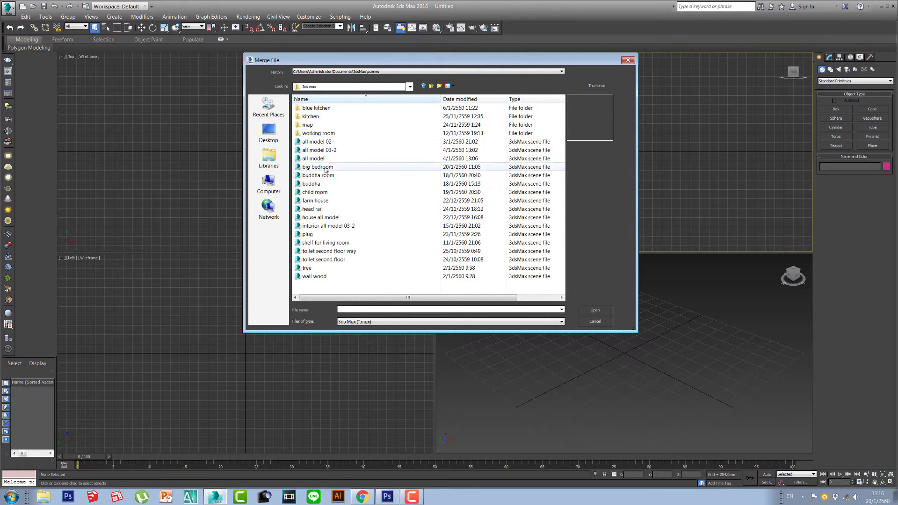
{"action": "left_click", "coordinate": [318, 167]}
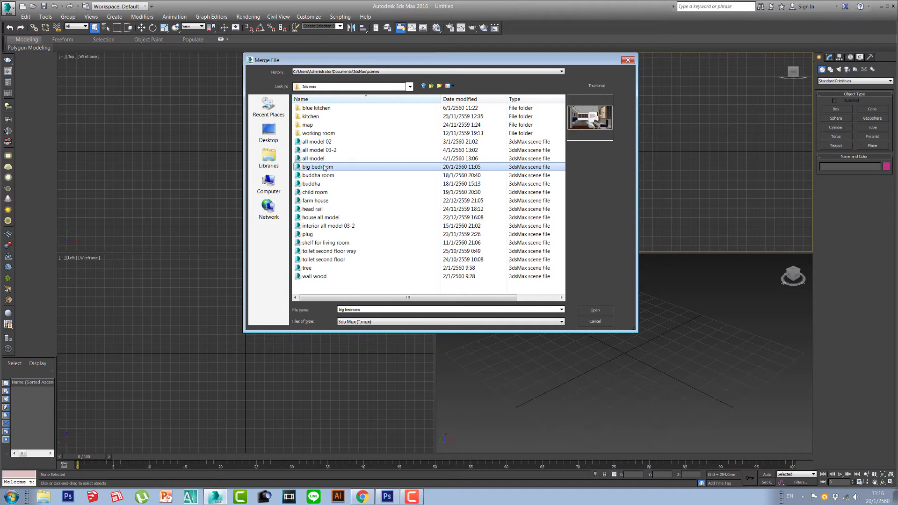
{"action": "left_click", "coordinate": [594, 310]}
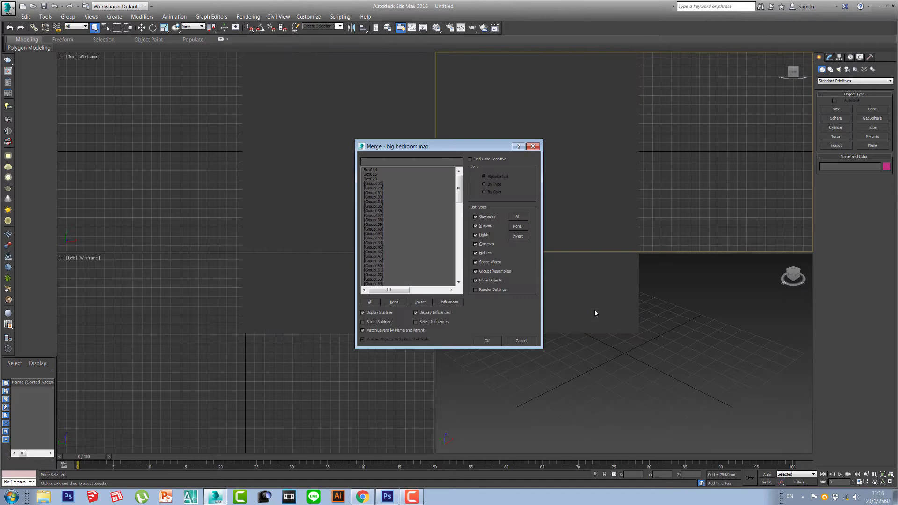
Merge all objects from big bedroom with the Lights type excluded
{"action": "left_click", "coordinate": [477, 236]}
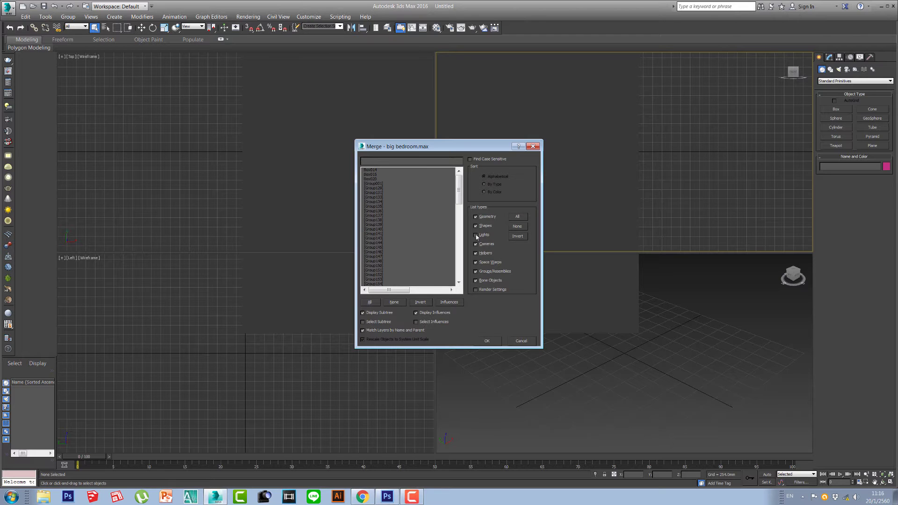
{"action": "left_click", "coordinate": [374, 303]}
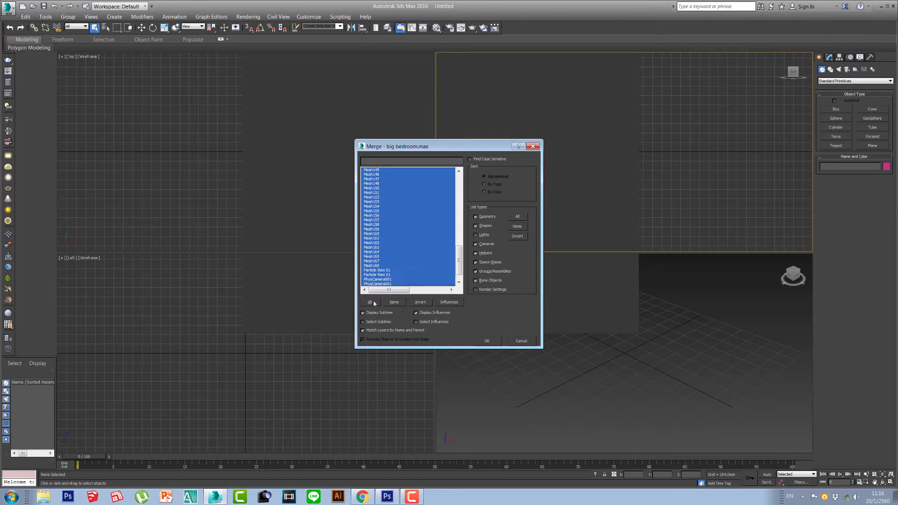
{"action": "left_click", "coordinate": [490, 341]}
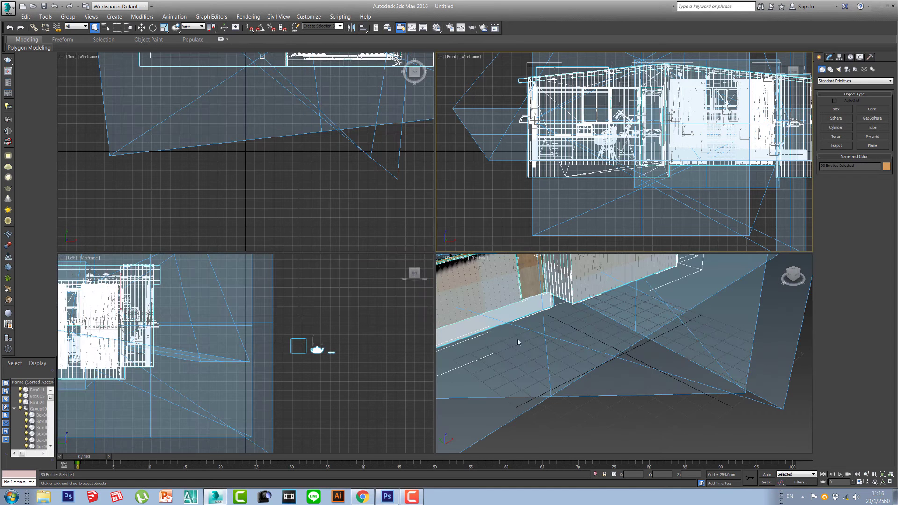
Maximize the Top viewport, frame the room plan and hide the grid
{"action": "right_click", "coordinate": [332, 187]}
{"action": "key", "text": "alt+w"}
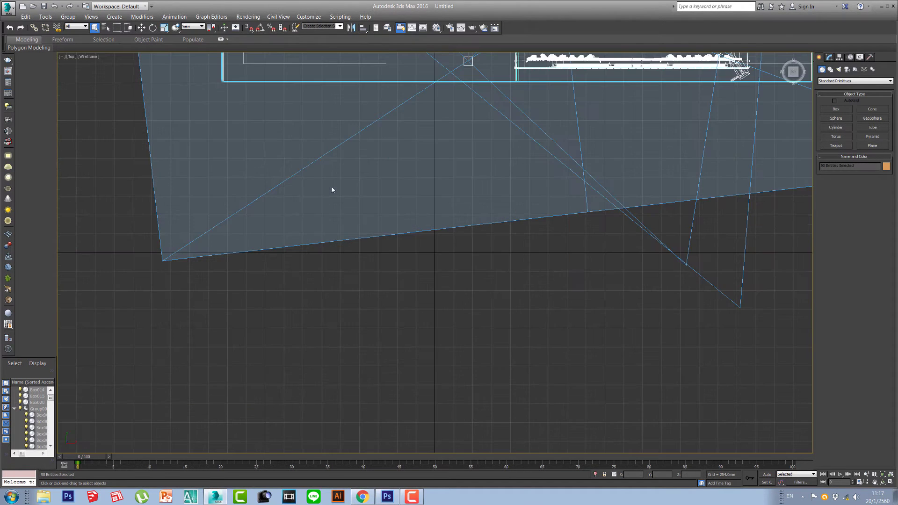
{"action": "scroll", "coordinate": [507, 274], "scroll_direction": "down", "scroll_amount": 10}
{"action": "scroll", "coordinate": [467, 243], "scroll_direction": "up", "scroll_amount": 2}
{"action": "scroll", "coordinate": [415, 207], "scroll_direction": "up", "scroll_amount": 3}
{"action": "middle_click_drag", "start_coordinate": [416, 206], "coordinate": [518, 279]}
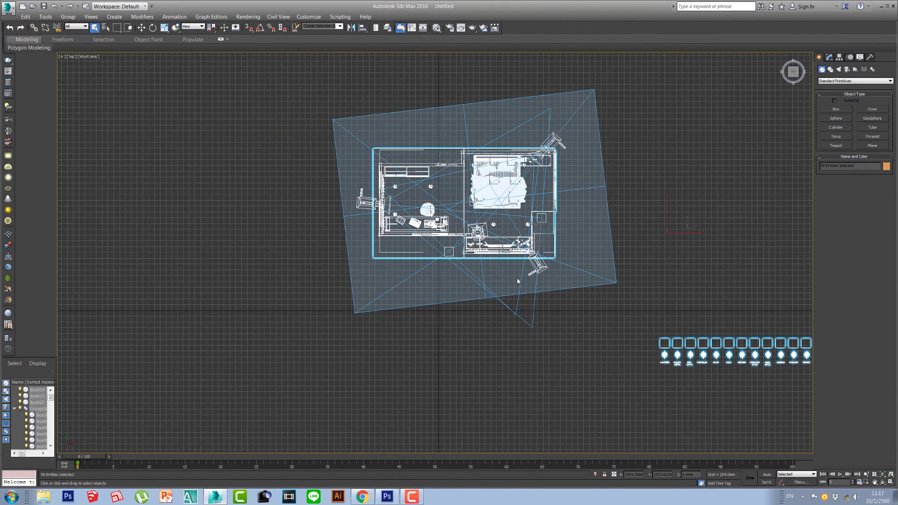
{"action": "key", "text": "g"}
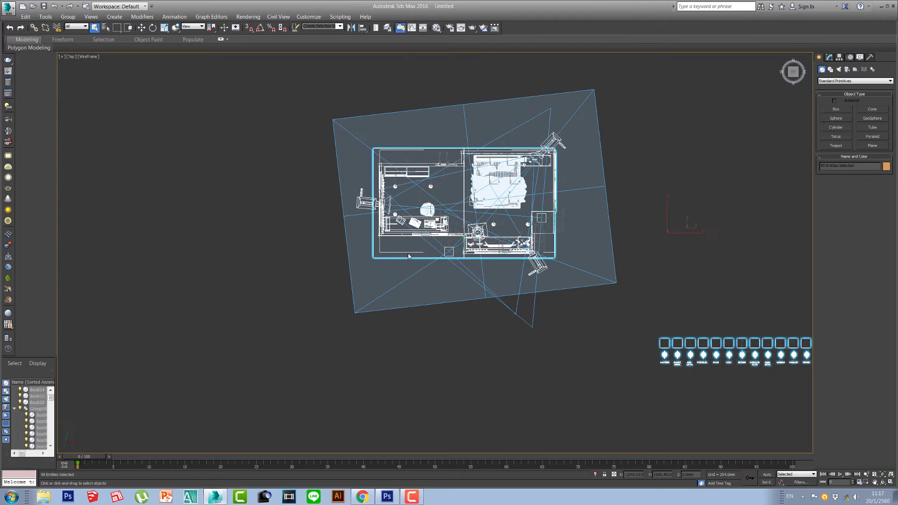
{"action": "middle_click_drag", "start_coordinate": [409, 255], "coordinate": [323, 237]}
{"action": "middle_click_drag", "start_coordinate": [572, 271], "coordinate": [545, 233]}
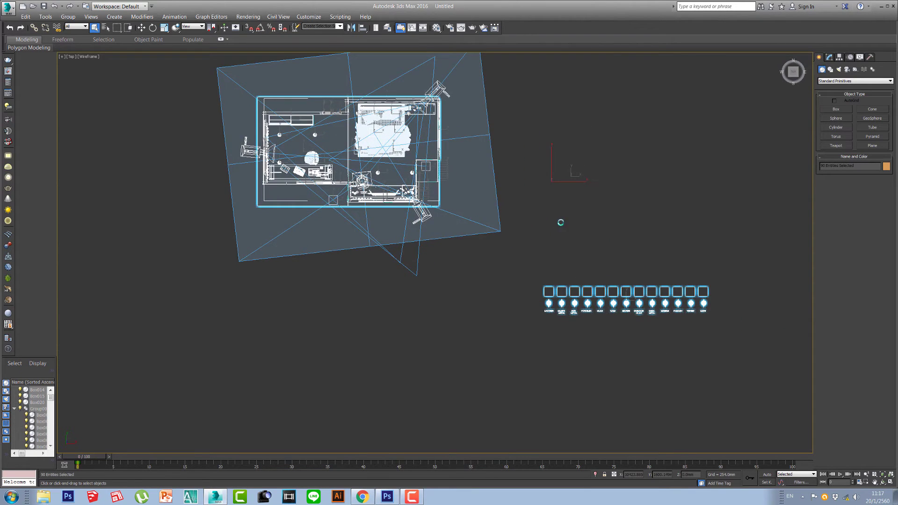
Deselect everything, switch to Realistic shading and orbit into a 3D view of the house
{"action": "left_click", "coordinate": [561, 223]}
{"action": "key", "text": "w"}
{"action": "middle_click_drag", "start_coordinate": [450, 205], "coordinate": [495, 224]}
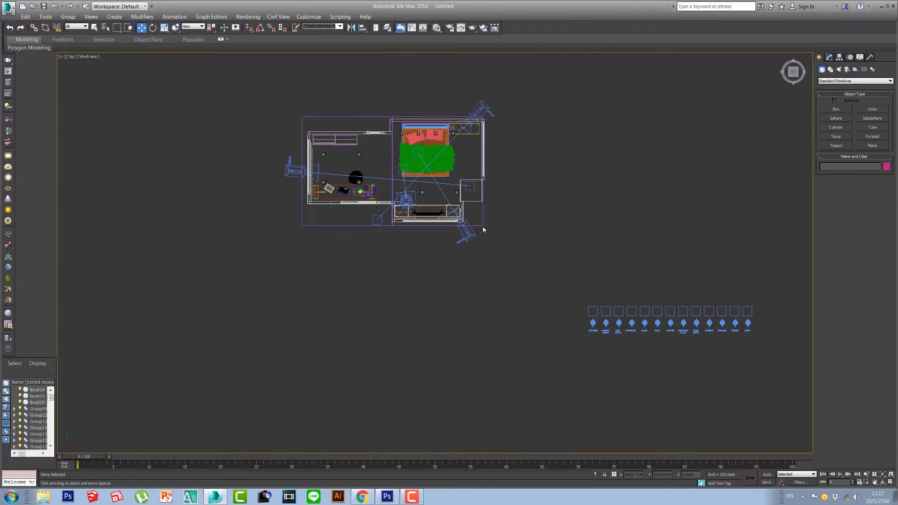
{"action": "key", "text": "F3"}
{"action": "mouse_move", "coordinate": [370, 206]}
{"action": "middle_mouse_down", "text": "alt"}
{"action": "mouse_move", "coordinate": [539, 171]}
{"action": "mouse_move", "coordinate": [437, 202]}
{"action": "middle_mouse_up", "text": "alt"}
View through PhysCamera001 with the viewport set to Shaded display
{"action": "key", "text": "c"}
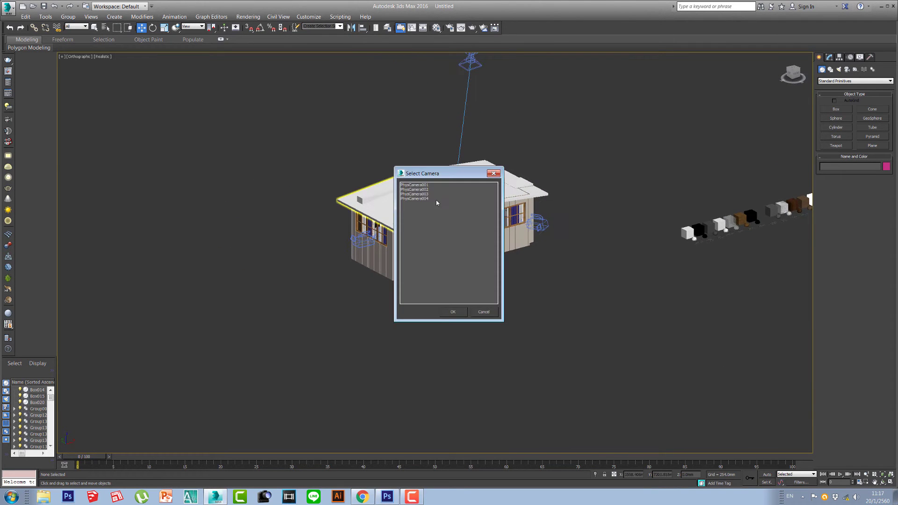
{"action": "double_click", "coordinate": [423, 185]}
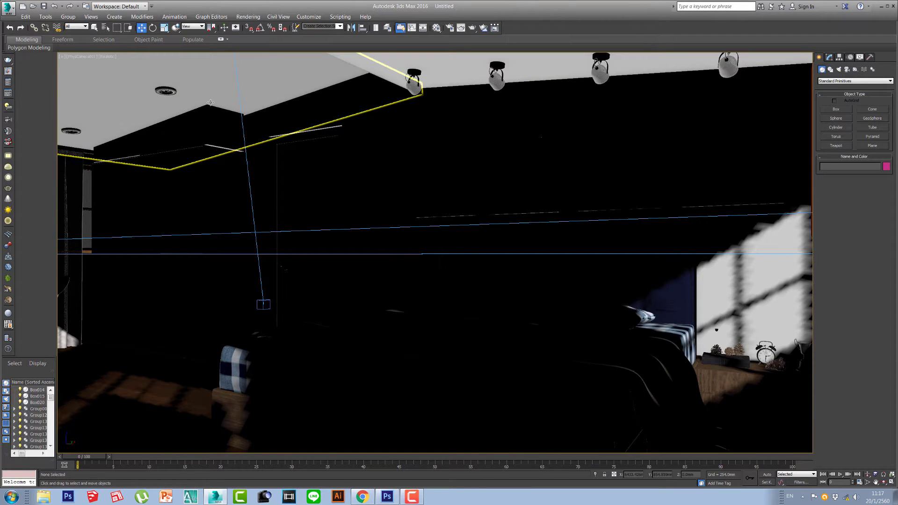
{"action": "left_click", "coordinate": [106, 59]}
{"action": "left_click", "coordinate": [123, 73]}
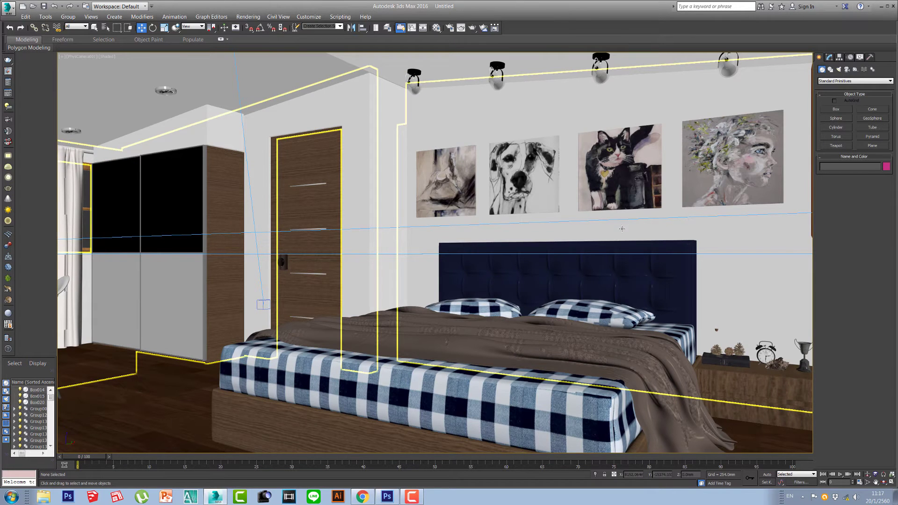
Compare PhysCamera002–004, settle on PhysCamera002 and show the Safe Frame
{"action": "key", "text": "c"}
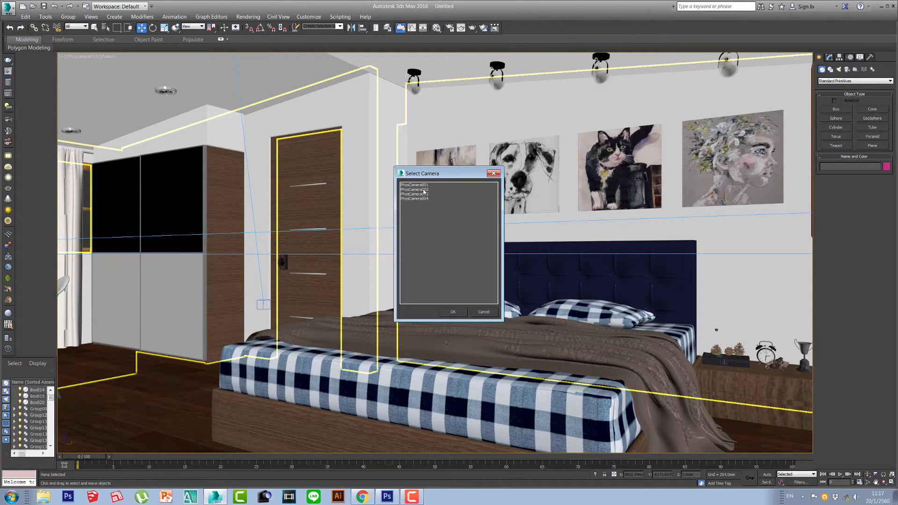
{"action": "double_click", "coordinate": [424, 189]}
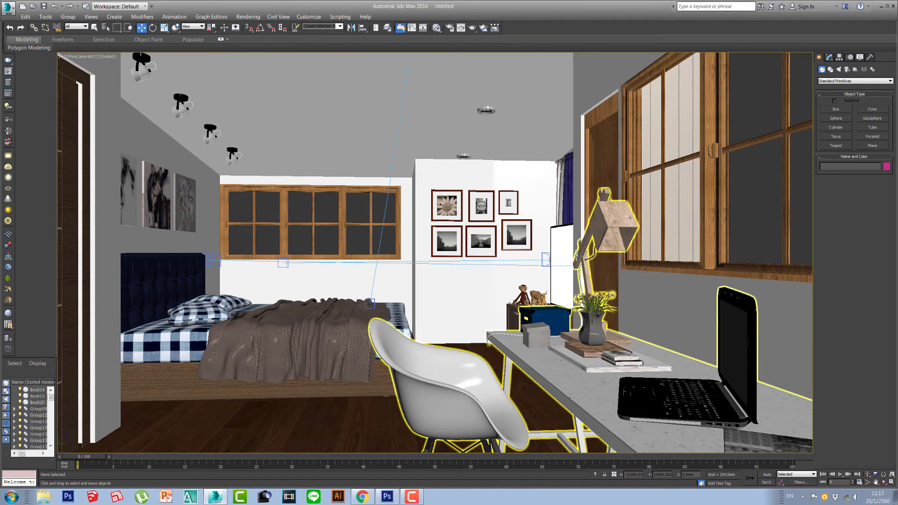
{"action": "key", "text": "c"}
{"action": "double_click", "coordinate": [421, 195]}
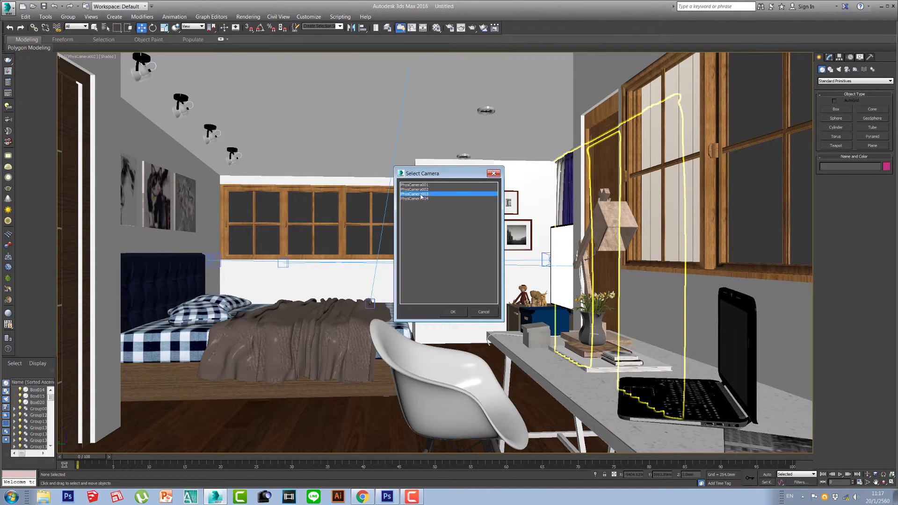
{"action": "key", "text": "c"}
{"action": "double_click", "coordinate": [416, 198]}
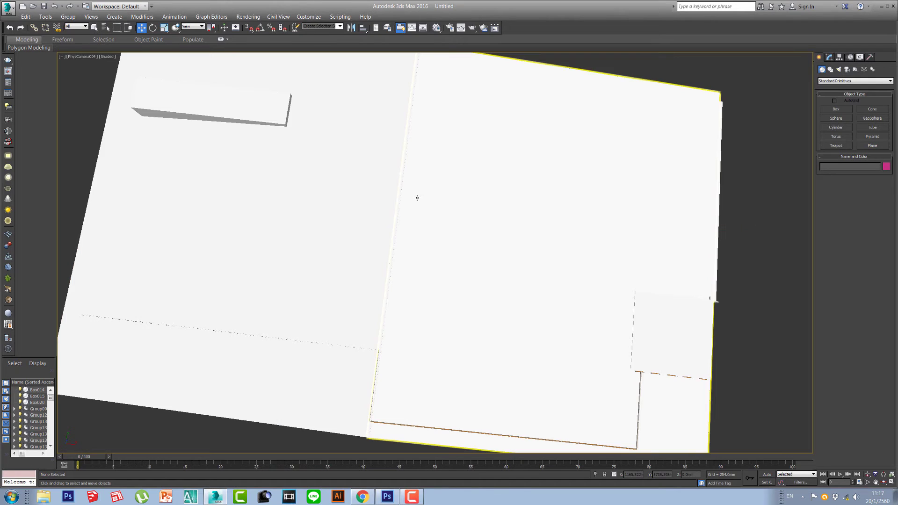
{"action": "key", "text": "c"}
{"action": "double_click", "coordinate": [423, 189]}
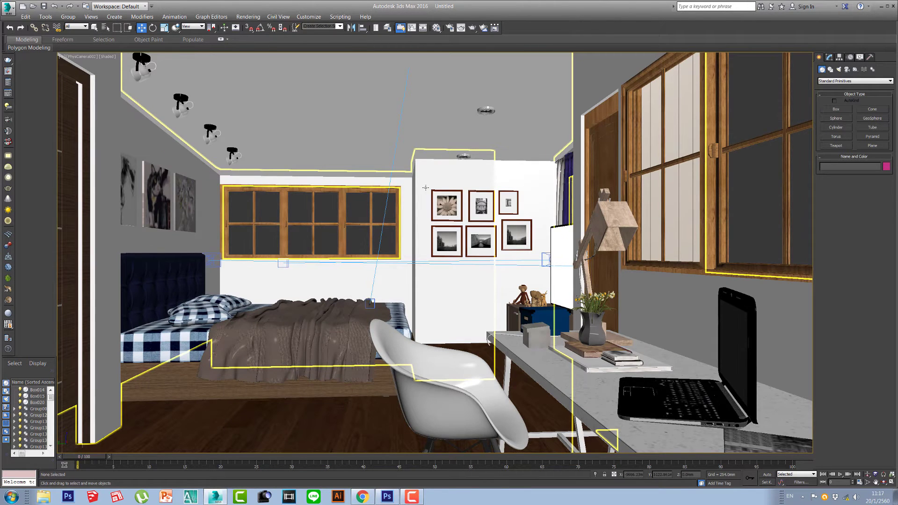
{"action": "key", "text": "shift+f"}
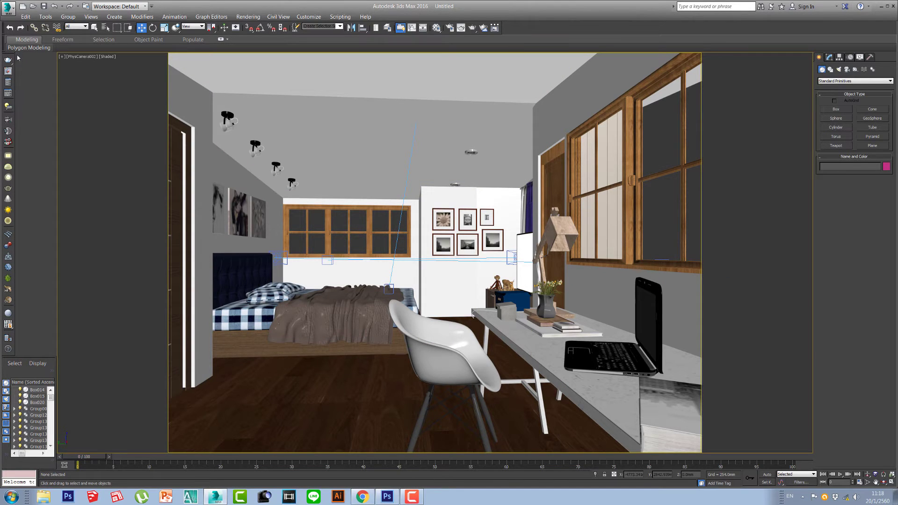
Make V-Ray Adv the renderer and apply the Archviz interior Quick Settings preset
{"action": "left_click", "coordinate": [8, 83]}
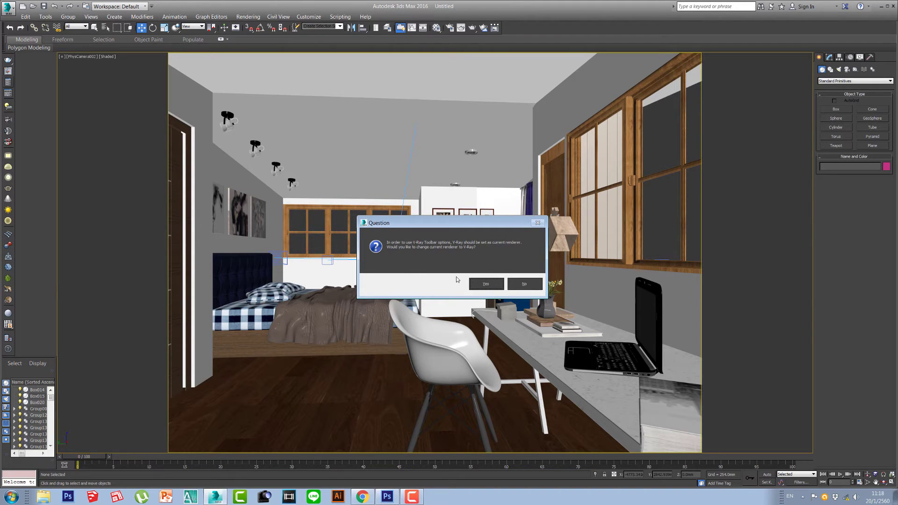
{"action": "left_click", "coordinate": [486, 286]}
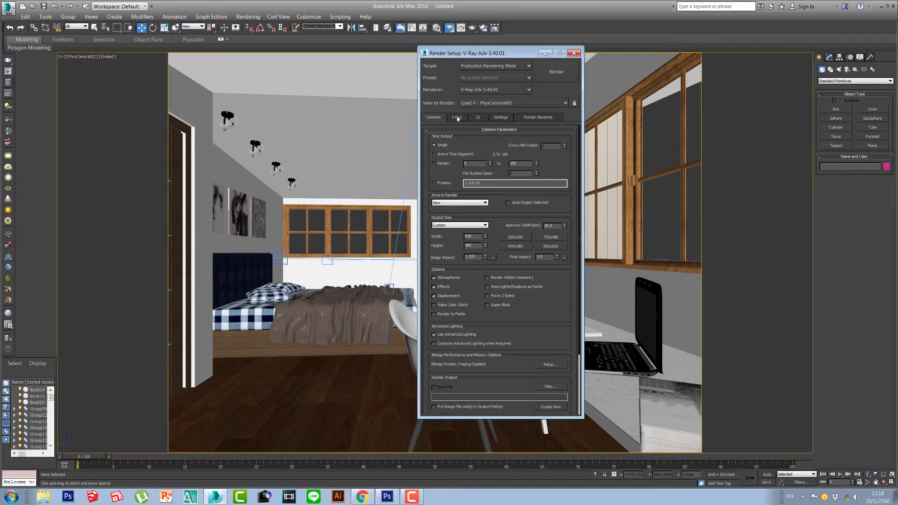
{"action": "left_click", "coordinate": [8, 104]}
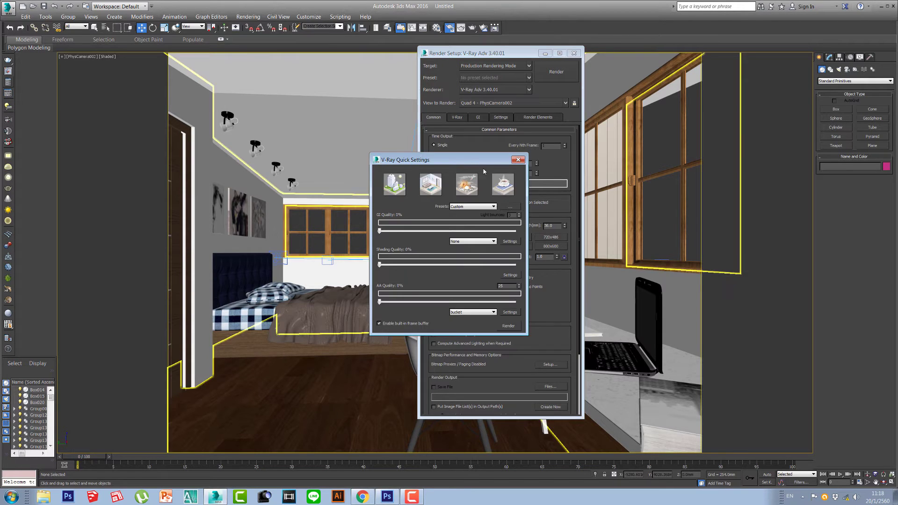
{"action": "left_click", "coordinate": [434, 186]}
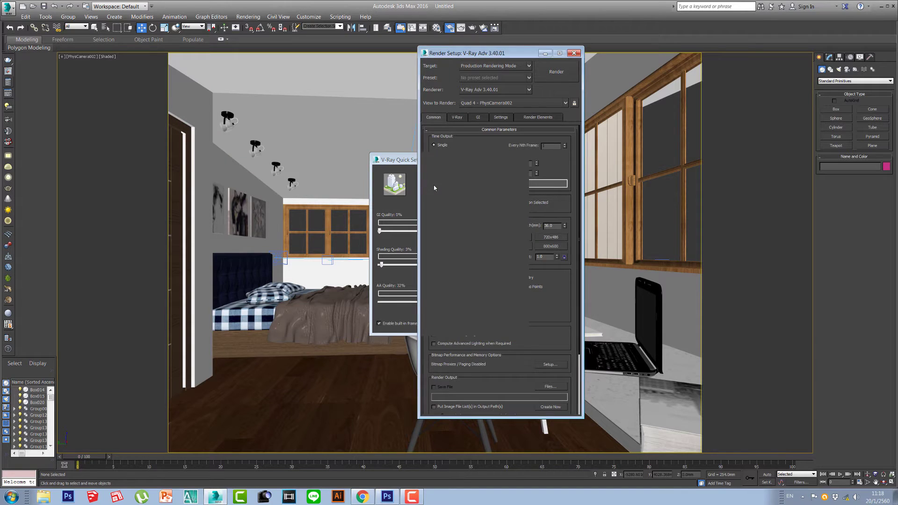
Keep the Quick Settings GI engine at IM + LC (fast)
{"action": "left_click", "coordinate": [398, 160]}
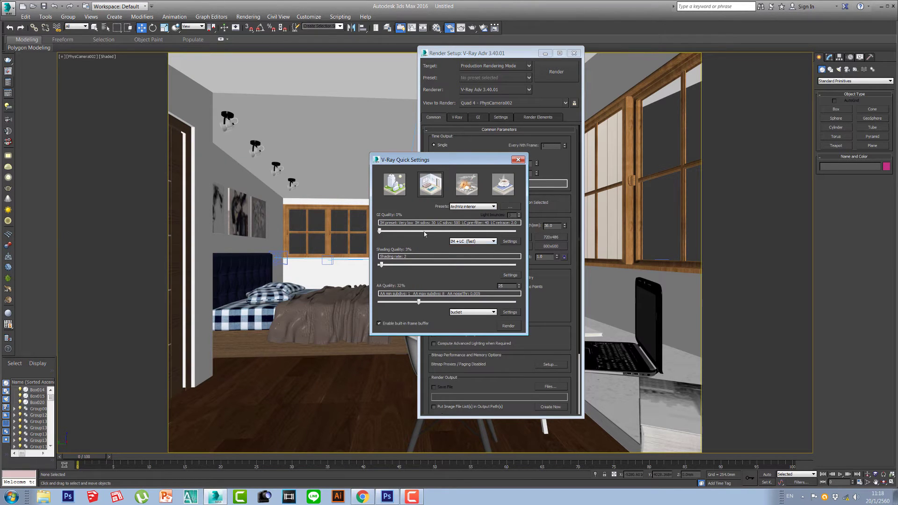
{"action": "left_click", "coordinate": [484, 243]}
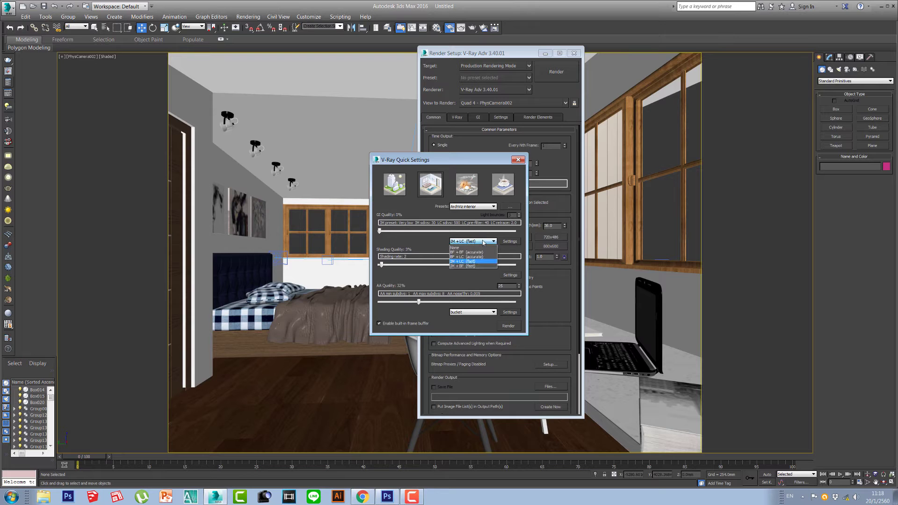
{"action": "left_click", "coordinate": [473, 242]}
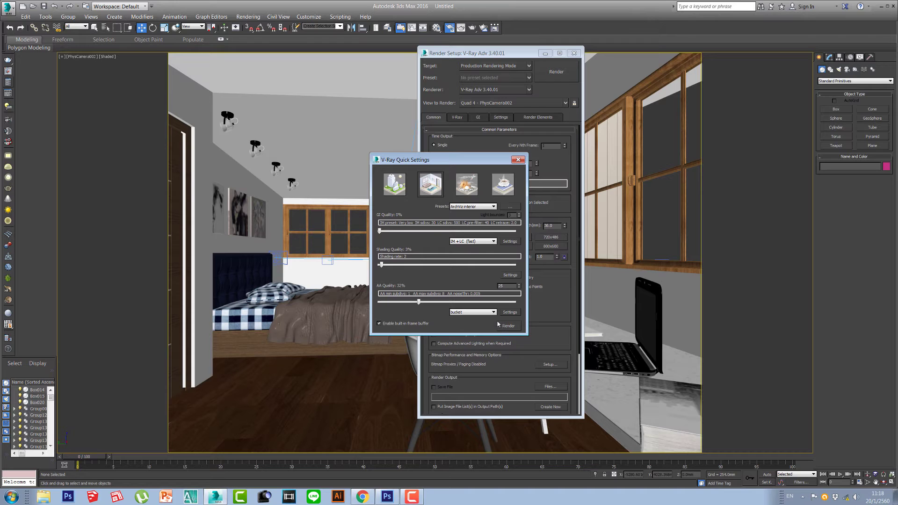
Expand Global DMC on the V-Ray tab and switch it to Advanced mode
{"action": "left_click", "coordinate": [518, 160]}
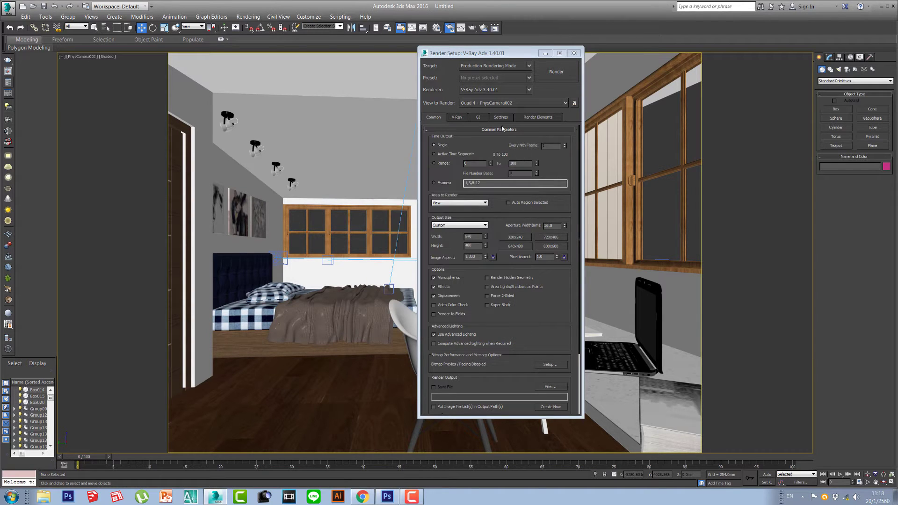
{"action": "left_click_drag", "start_coordinate": [545, 318], "coordinate": [545, 241]}
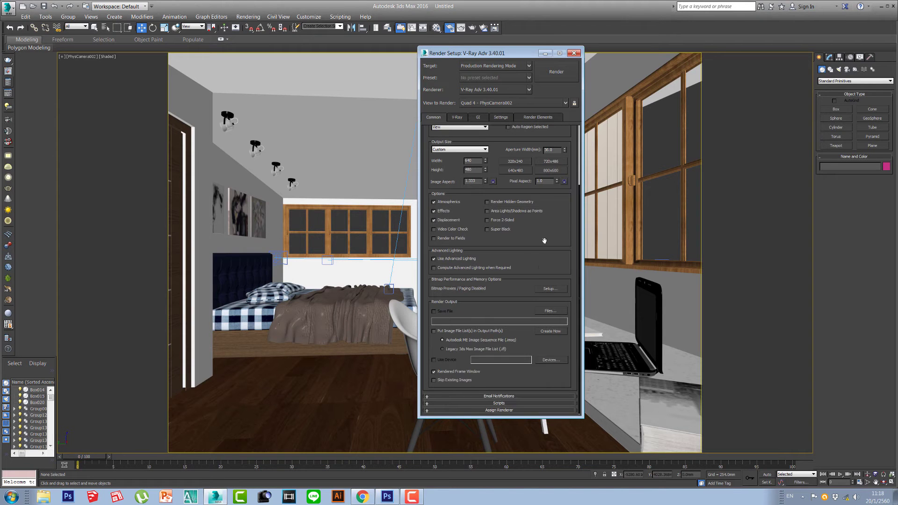
{"action": "left_click_drag", "start_coordinate": [546, 205], "coordinate": [515, 318]}
{"action": "left_click", "coordinate": [459, 118]}
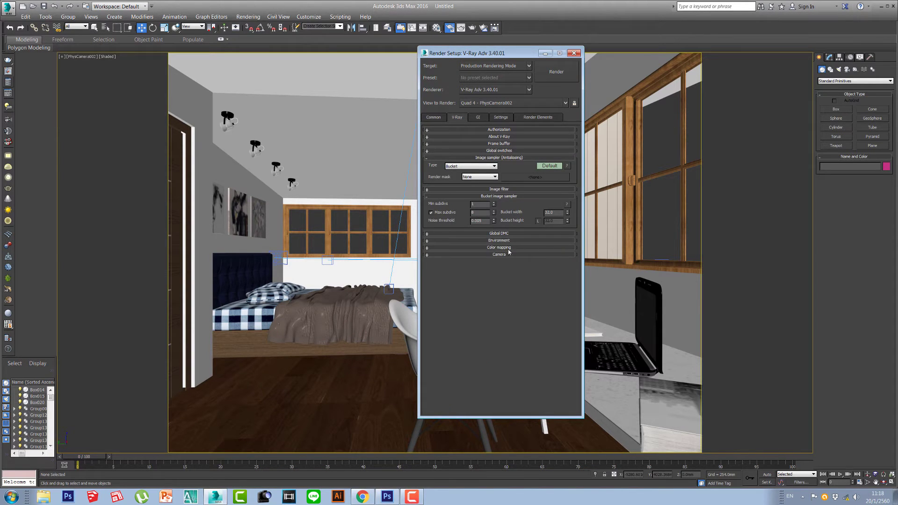
{"action": "left_click", "coordinate": [502, 234]}
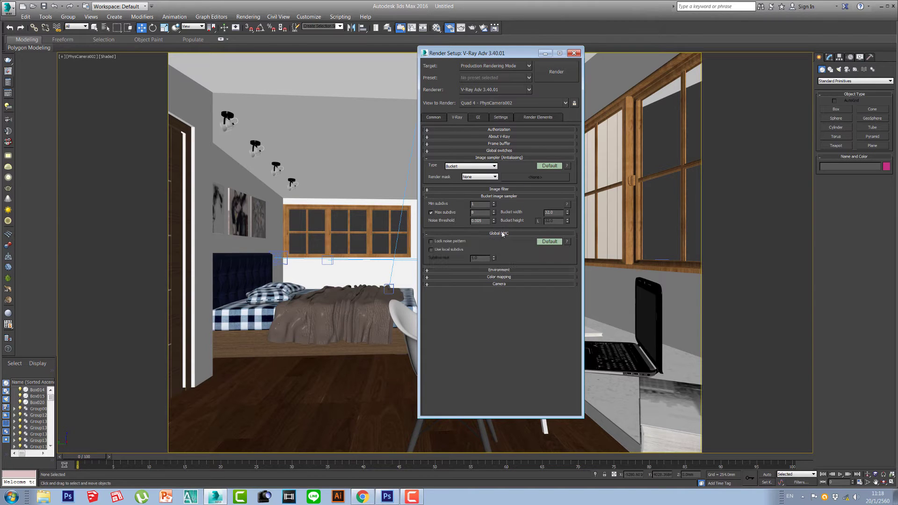
{"action": "left_click", "coordinate": [545, 242]}
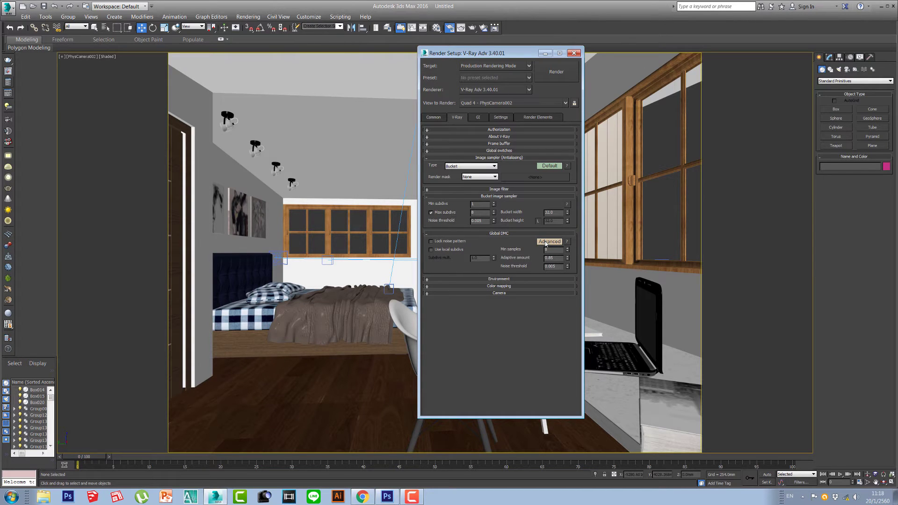
Set Color mapping to Exponential with Gamma 1.0
{"action": "left_click", "coordinate": [504, 281]}
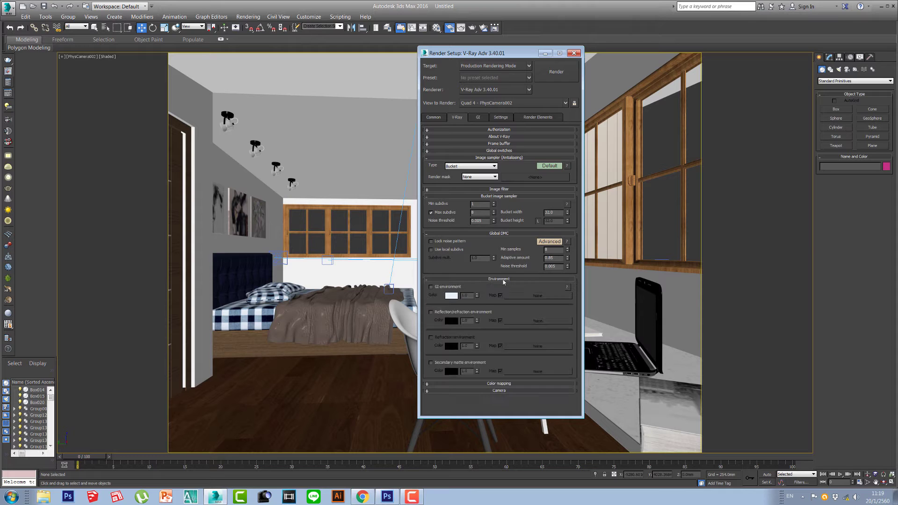
{"action": "left_click", "coordinate": [503, 280]}
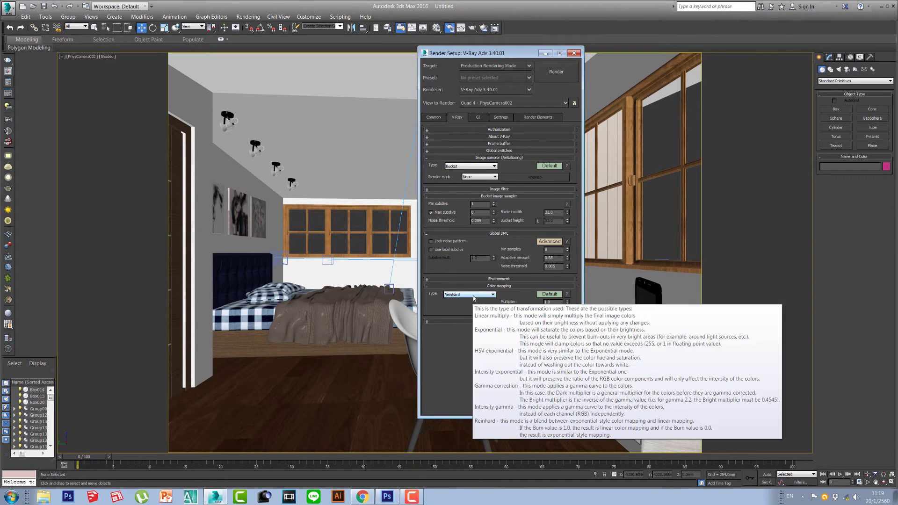
{"action": "left_click", "coordinate": [474, 296]}
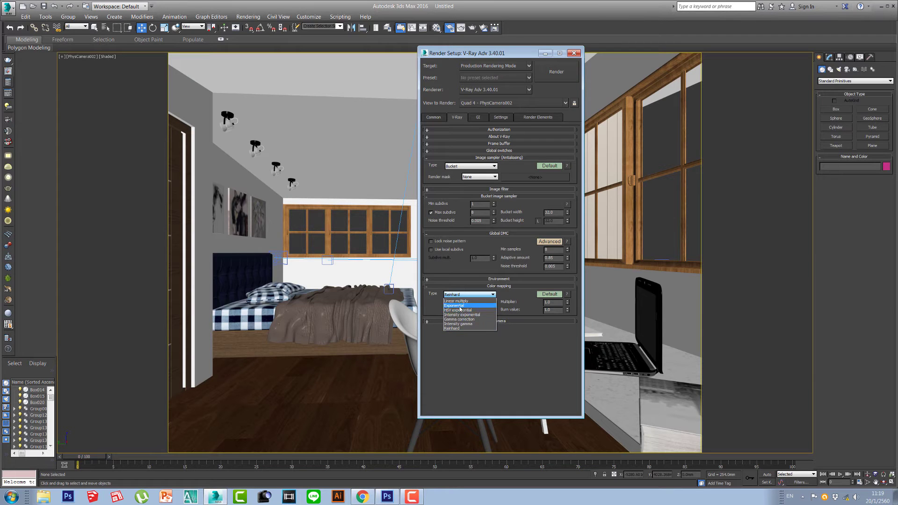
{"action": "left_click", "coordinate": [460, 307]}
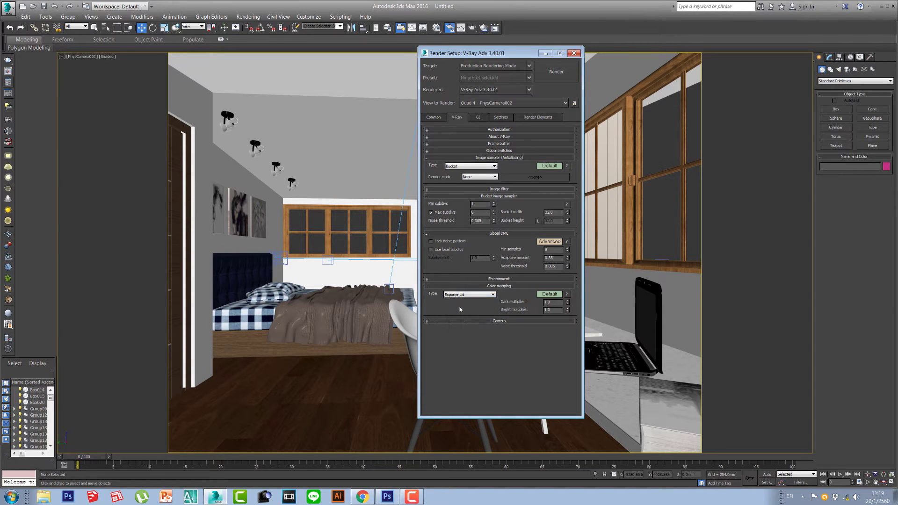
{"action": "left_click", "coordinate": [549, 295]}
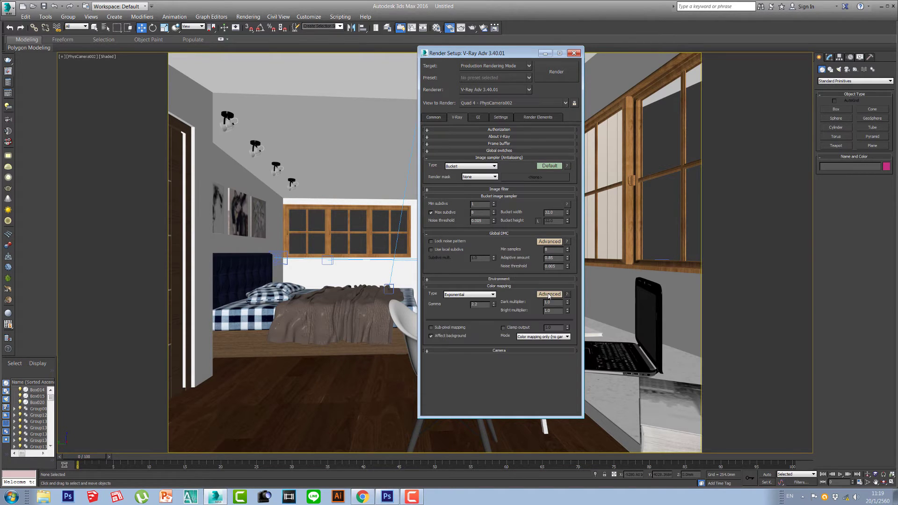
{"action": "double_click", "coordinate": [480, 308]}
{"action": "type", "text": "1"}
{"action": "key", "text": "Return"}
{"action": "left_click", "coordinate": [479, 118]}
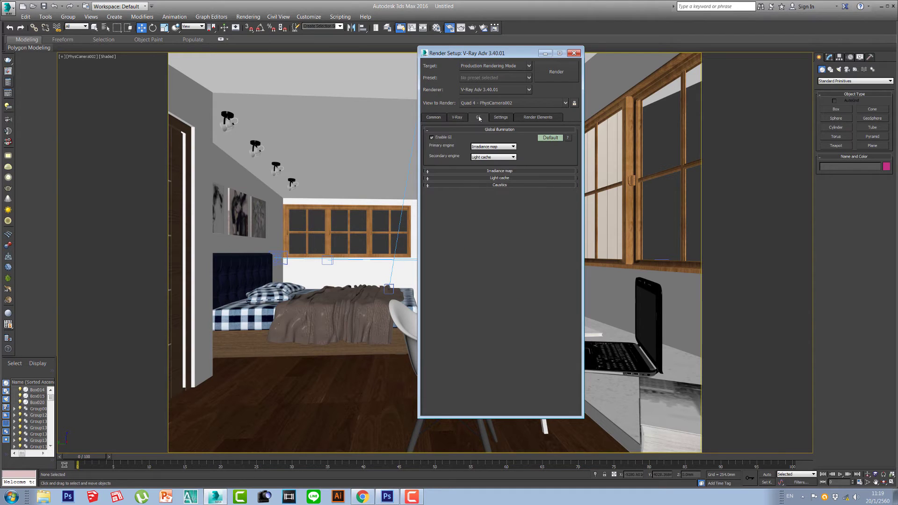
{"action": "left_click", "coordinate": [501, 173]}
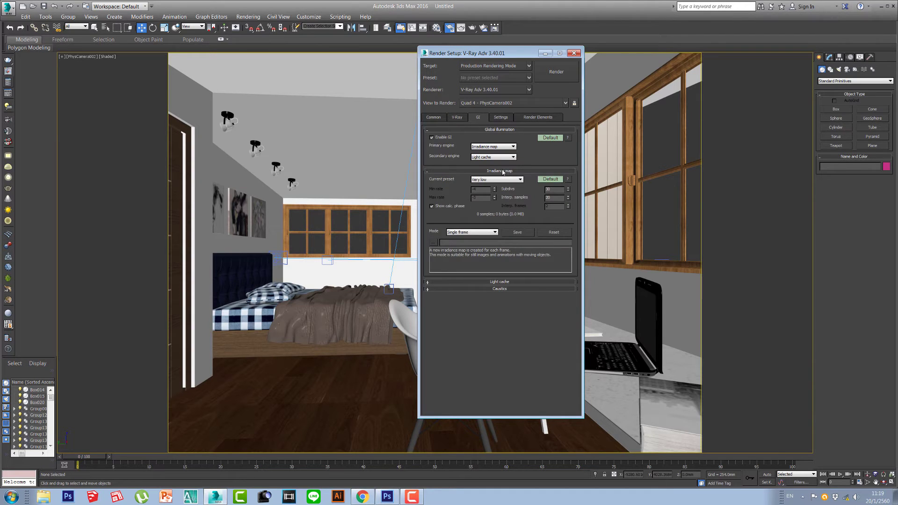
{"action": "left_click", "coordinate": [503, 172]}
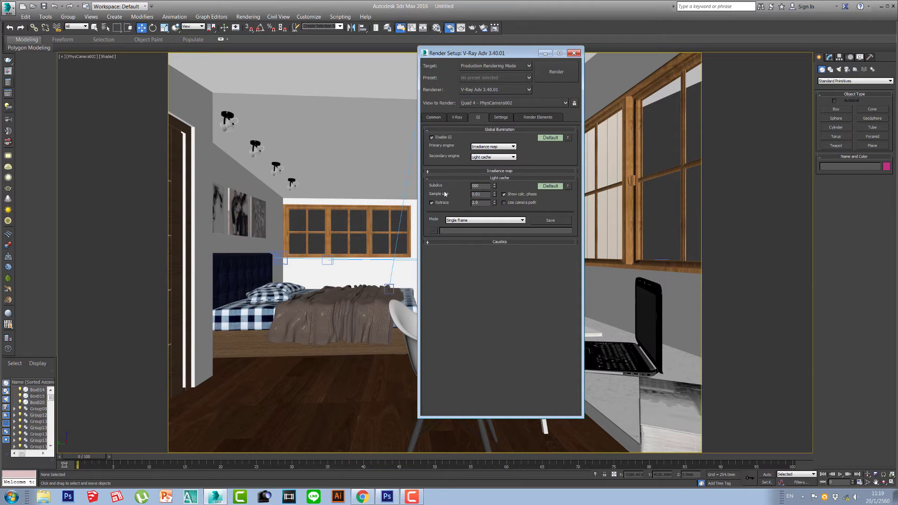
{"action": "left_click", "coordinate": [502, 178]}
{"action": "left_click", "coordinate": [500, 187]}
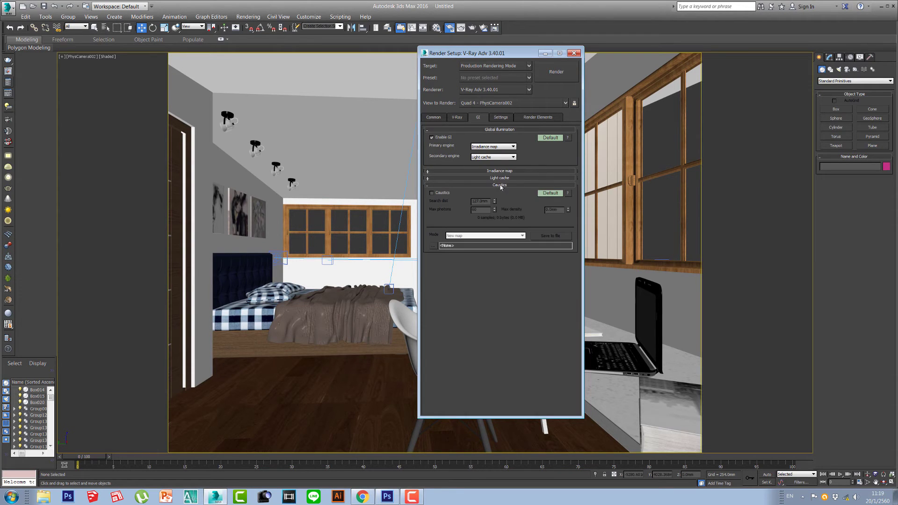
{"action": "left_click", "coordinate": [502, 171]}
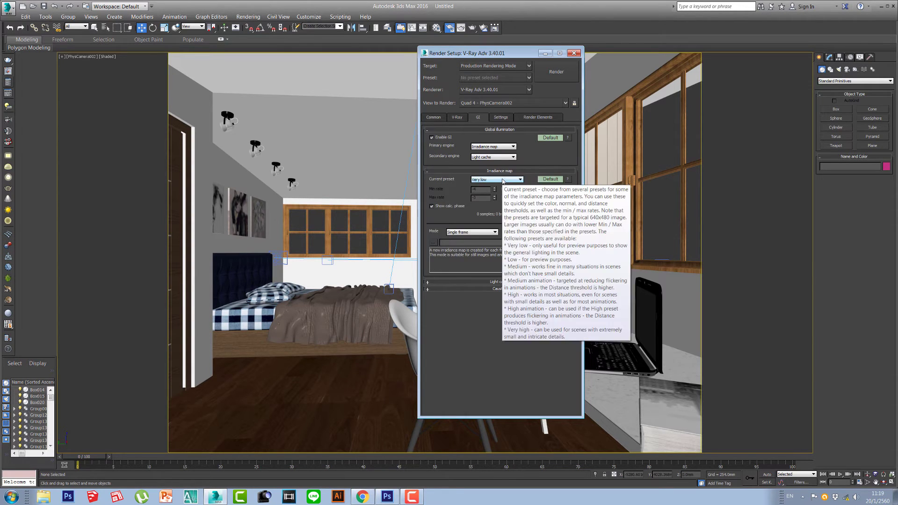
{"action": "left_click", "coordinate": [502, 172]}
{"action": "left_click", "coordinate": [457, 117]}
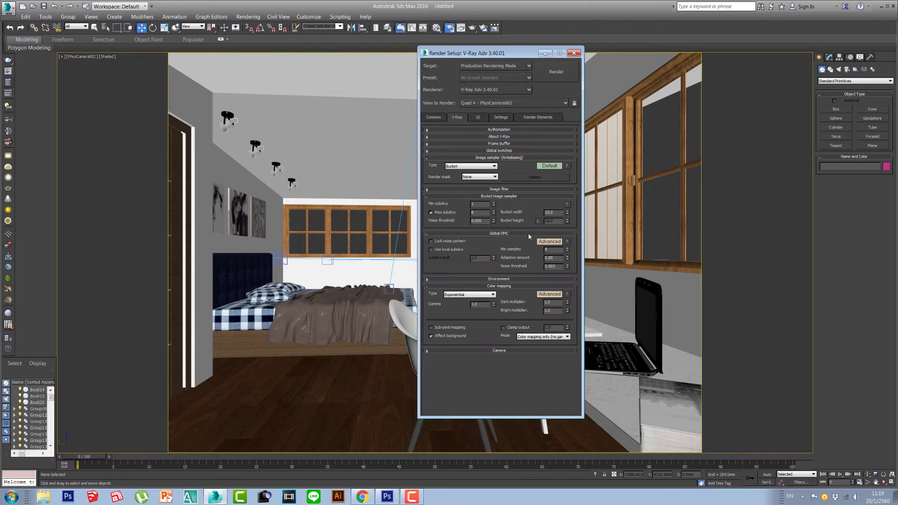
{"action": "left_click", "coordinate": [508, 196]}
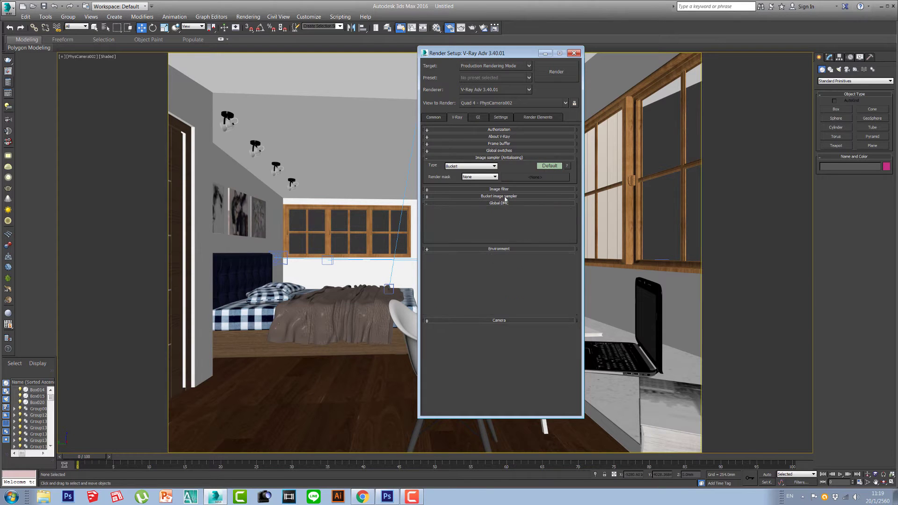
{"action": "left_click", "coordinate": [507, 190]}
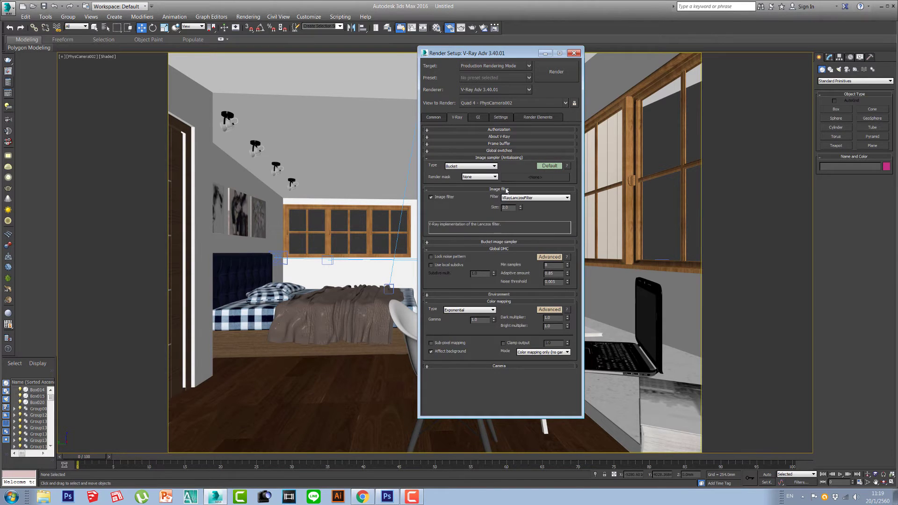
{"action": "left_click", "coordinate": [506, 190]}
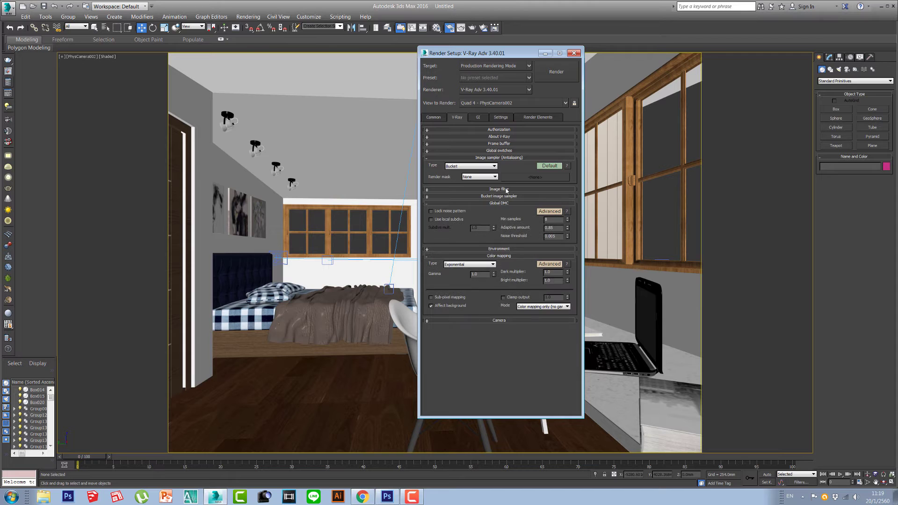
{"action": "left_click", "coordinate": [502, 257]}
{"action": "left_click", "coordinate": [459, 202]}
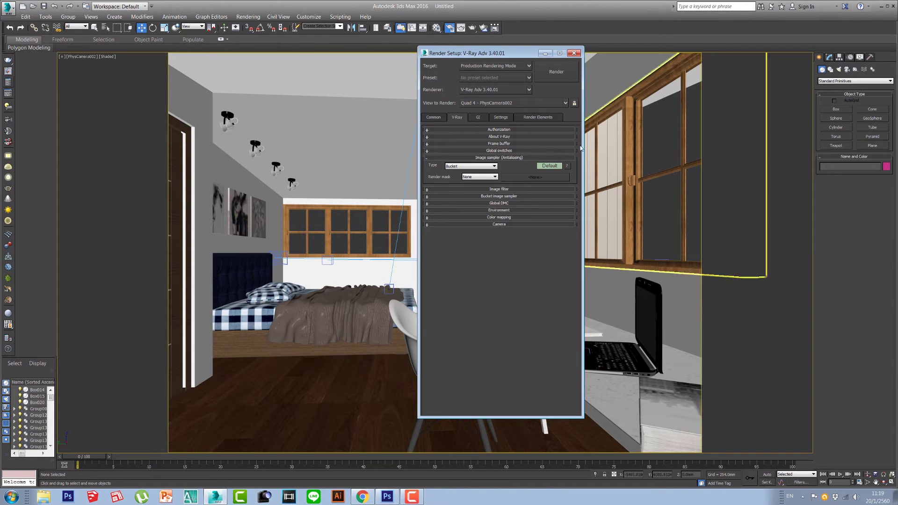
Add a VRayDenoiser render element with the Strong preset, then close Render Setup
{"action": "left_click", "coordinate": [537, 117]}
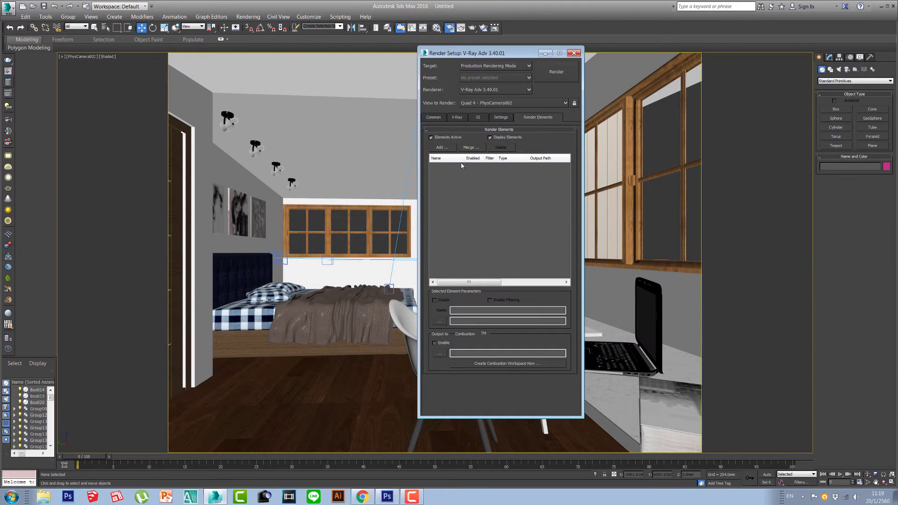
{"action": "left_click", "coordinate": [442, 147]}
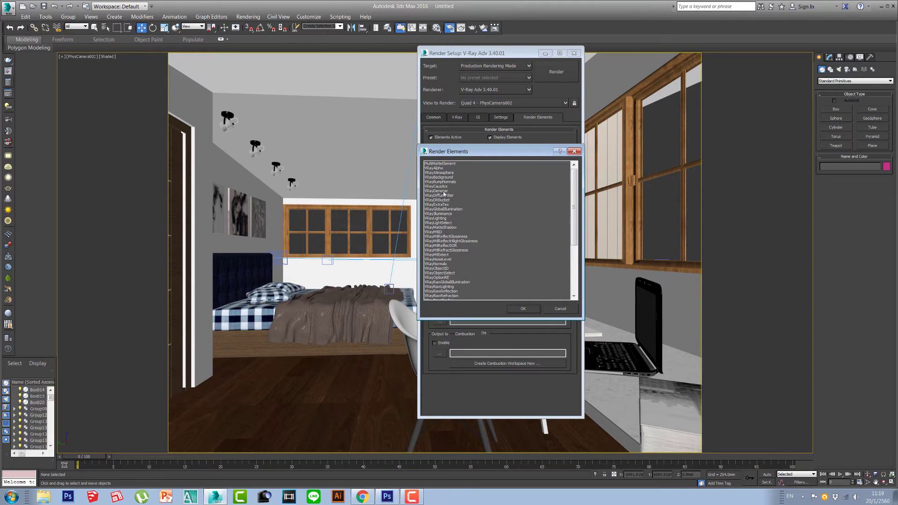
{"action": "left_click", "coordinate": [444, 192]}
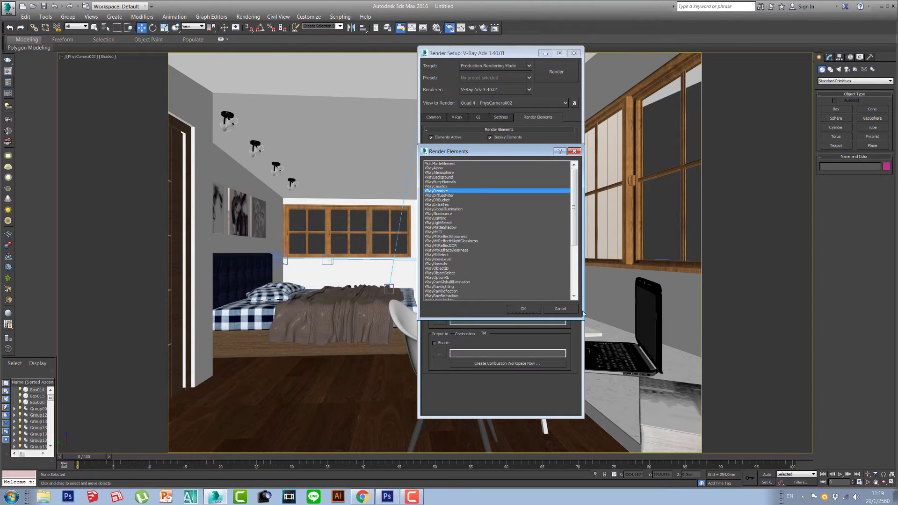
{"action": "left_click", "coordinate": [524, 309]}
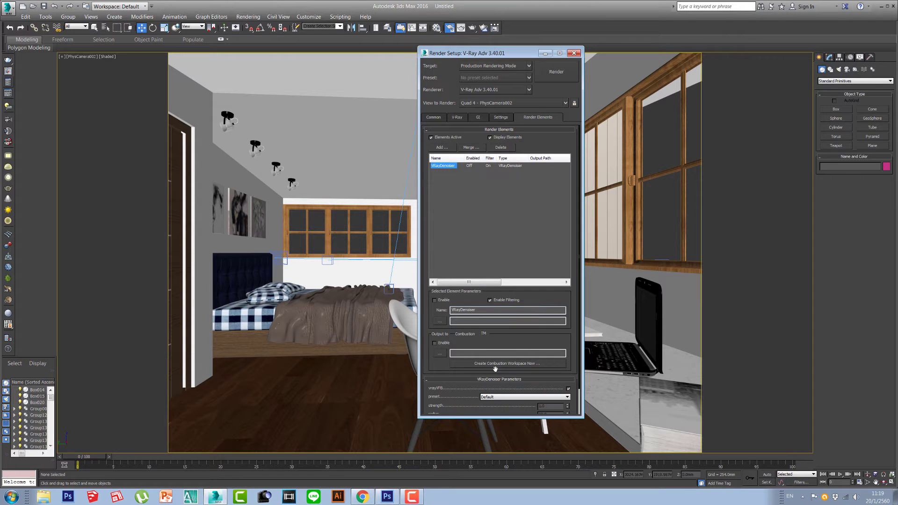
{"action": "left_click_drag", "start_coordinate": [453, 317], "coordinate": [454, 290]}
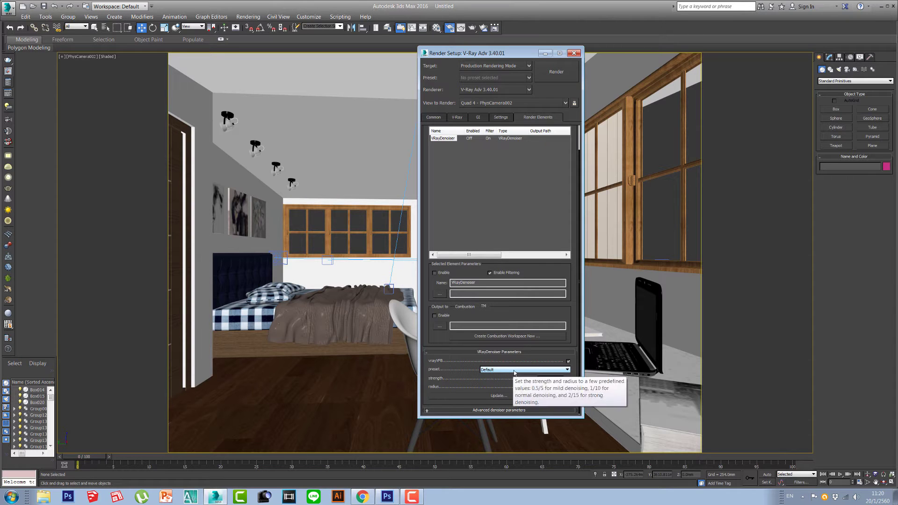
{"action": "left_click", "coordinate": [514, 373]}
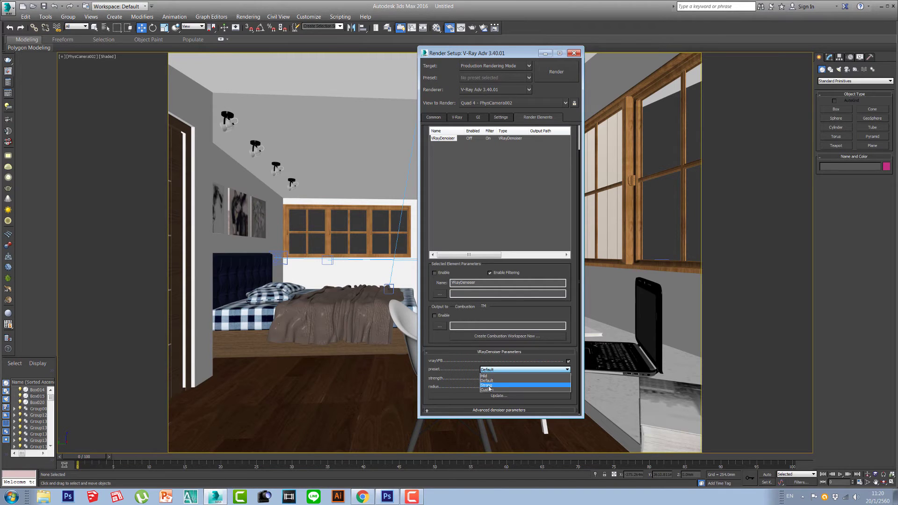
{"action": "left_click", "coordinate": [487, 385]}
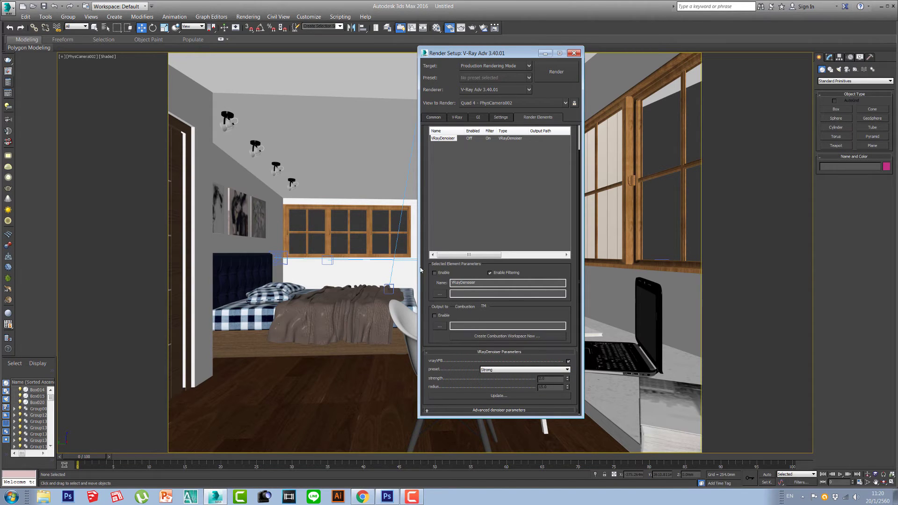
{"action": "left_click", "coordinate": [574, 53]}
In the Top view, place a VRayLight dome light to the left of the room
{"action": "key", "text": "t"}
{"action": "scroll", "coordinate": [498, 218], "scroll_direction": "down", "scroll_amount": 3}
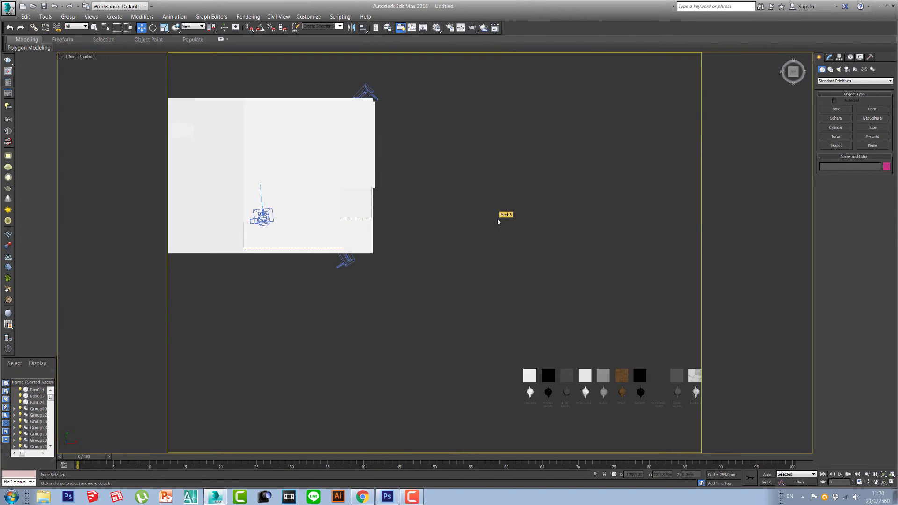
{"action": "middle_click_drag", "start_coordinate": [498, 218], "coordinate": [601, 326]}
{"action": "scroll", "coordinate": [601, 326], "scroll_direction": "down", "scroll_amount": 2}
{"action": "middle_click_drag", "start_coordinate": [506, 325], "coordinate": [602, 327]}
{"action": "scroll", "coordinate": [477, 307], "scroll_direction": "up", "scroll_amount": 2}
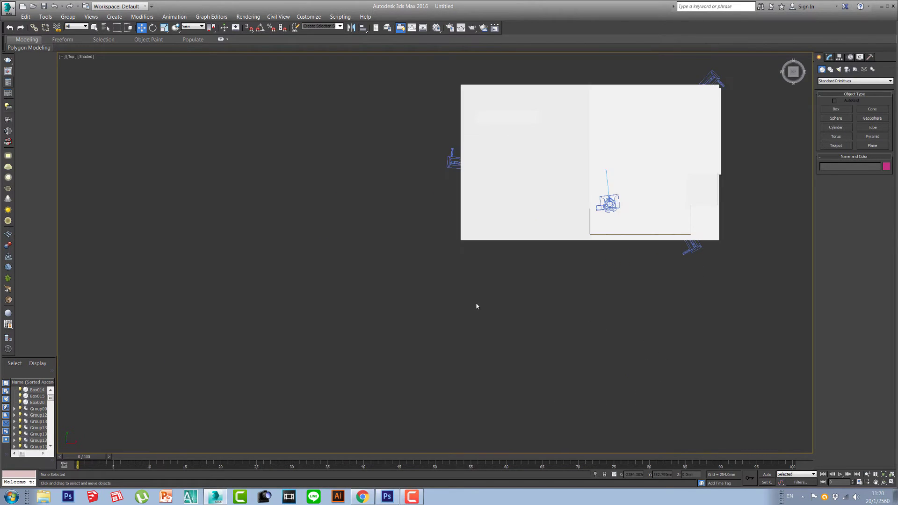
{"action": "middle_click_drag", "start_coordinate": [477, 307], "coordinate": [419, 367]}
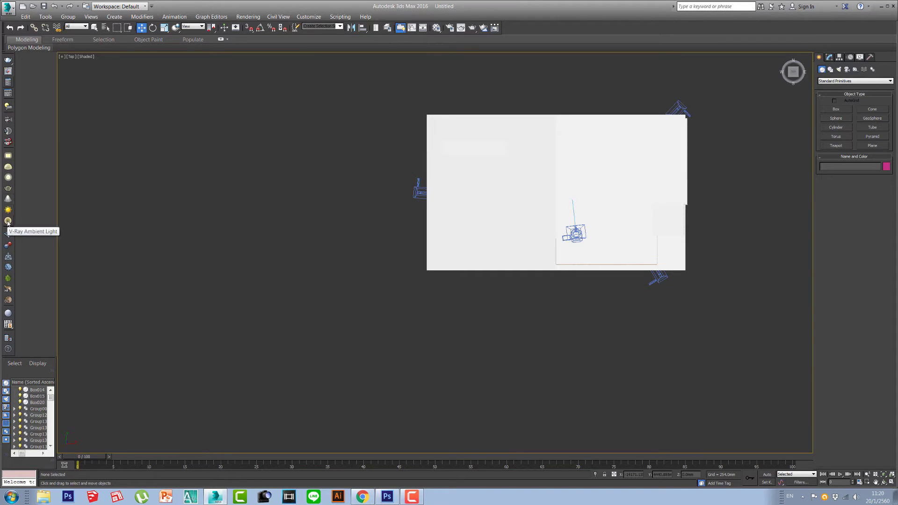
{"action": "left_click", "coordinate": [8, 167]}
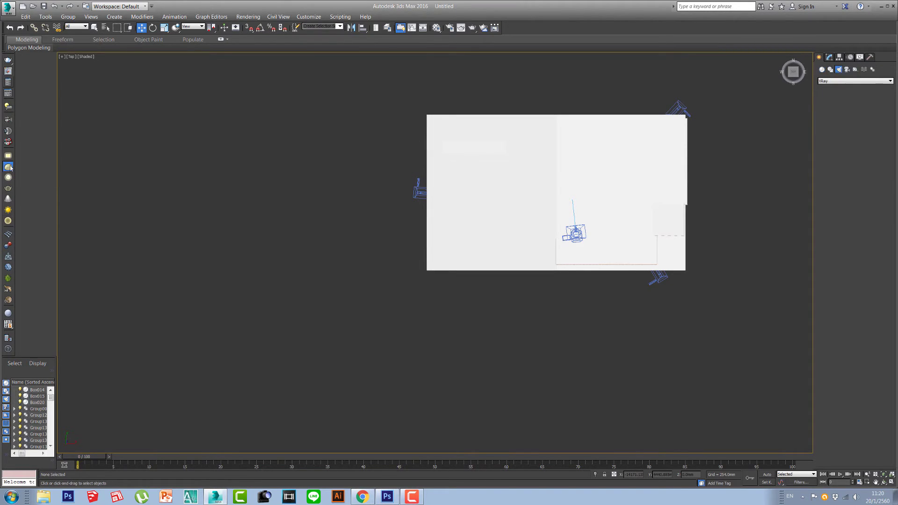
{"action": "left_click", "coordinate": [252, 248]}
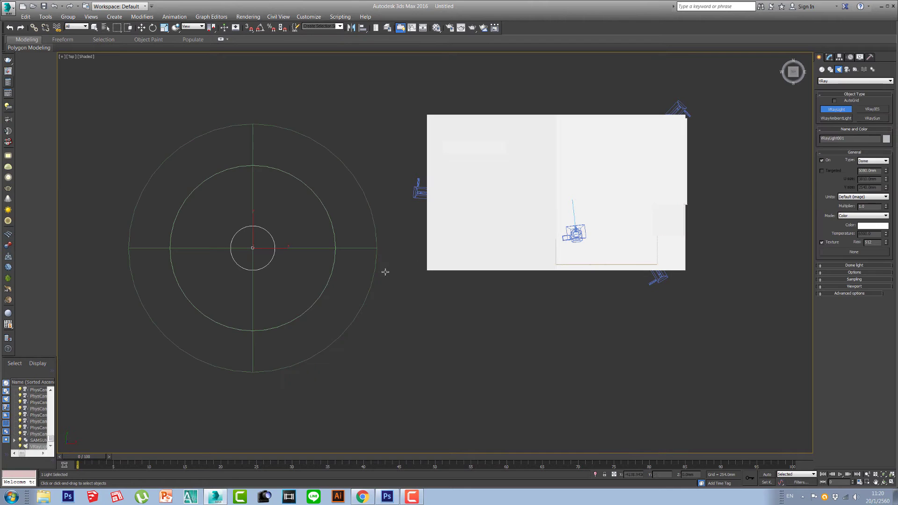
Assign a VRayHDRI map to the dome light's Texture slot
{"action": "left_click", "coordinate": [850, 256]}
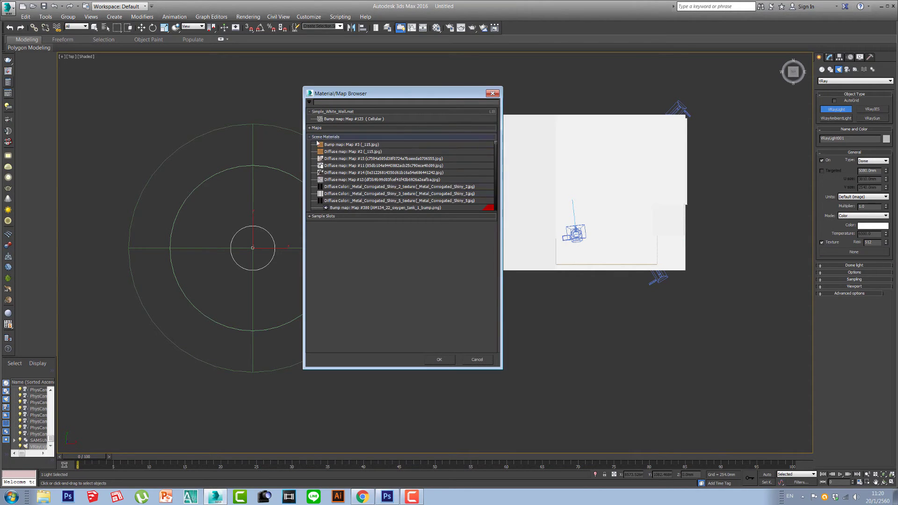
{"action": "left_click", "coordinate": [310, 128]}
{"action": "scroll", "coordinate": [349, 311], "scroll_direction": "down", "scroll_amount": 3}
{"action": "scroll", "coordinate": [349, 311], "scroll_direction": "down", "scroll_amount": 2}
{"action": "left_click", "coordinate": [313, 296]}
{"action": "scroll", "coordinate": [375, 269], "scroll_direction": "down", "scroll_amount": 2}
{"action": "scroll", "coordinate": [375, 269], "scroll_direction": "down", "scroll_amount": 1}
{"action": "scroll", "coordinate": [376, 271], "scroll_direction": "down", "scroll_amount": 2}
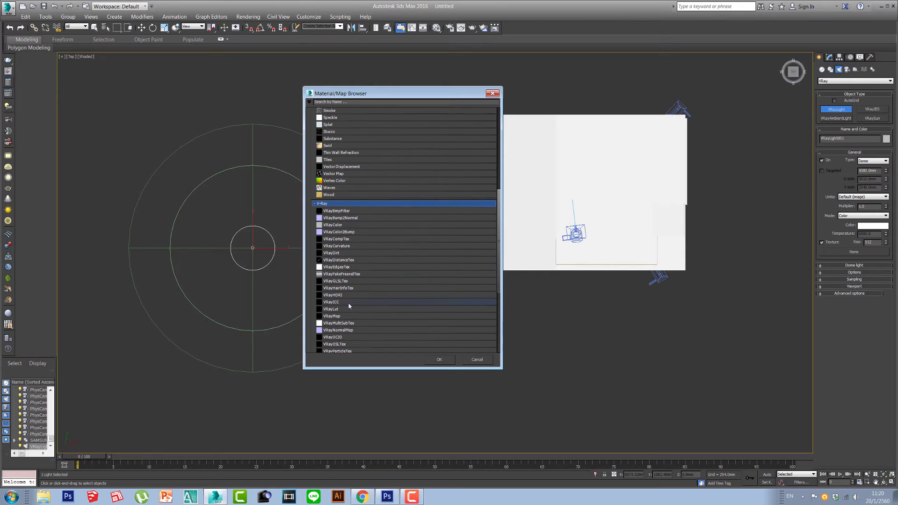
{"action": "double_click", "coordinate": [335, 296]}
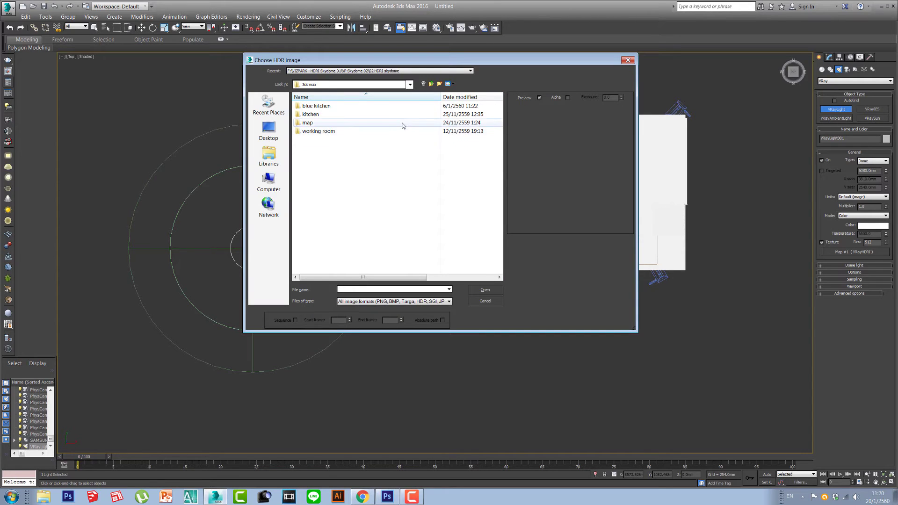
Load VP_hdri_skydome_08.exr from the VIZPARK Skydome 08 folder as the HDRI
{"action": "left_click", "coordinate": [410, 84]}
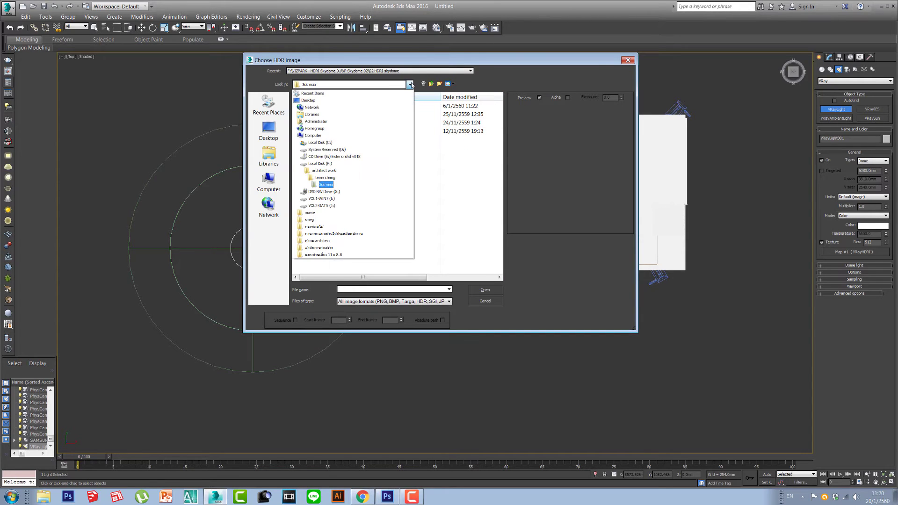
{"action": "left_click", "coordinate": [326, 164]}
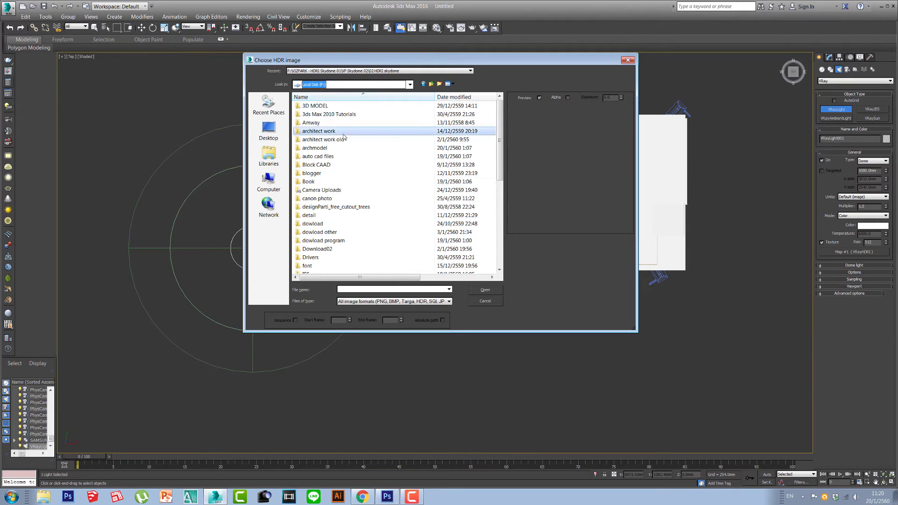
{"action": "scroll", "coordinate": [323, 211], "scroll_direction": "down", "scroll_amount": 5}
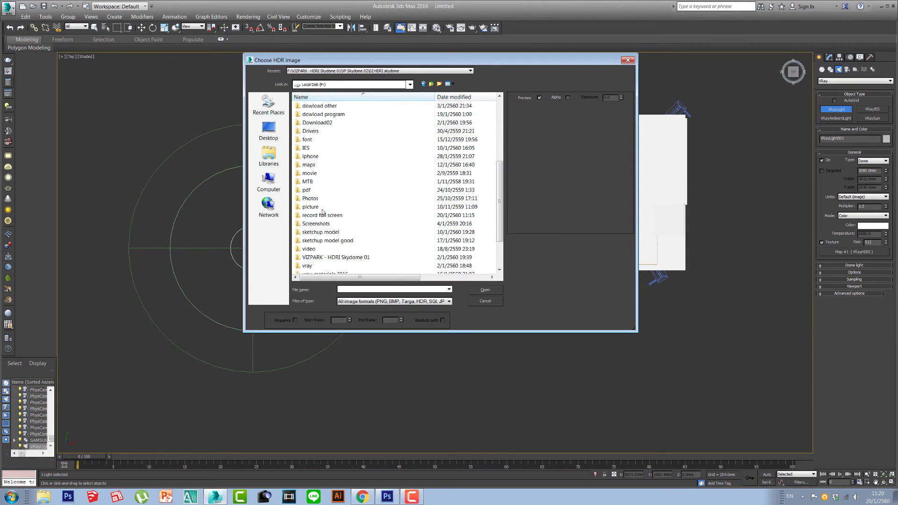
{"action": "scroll", "coordinate": [327, 211], "scroll_direction": "down", "scroll_amount": 2}
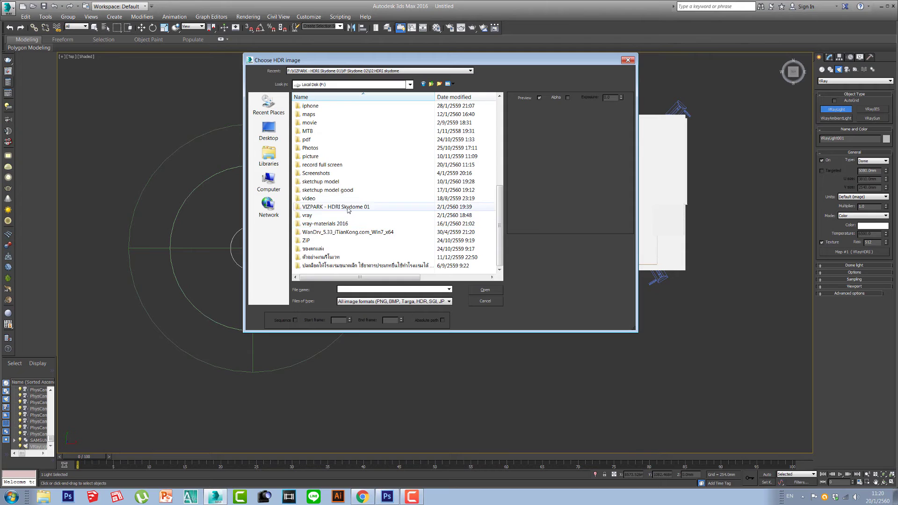
{"action": "double_click", "coordinate": [348, 207]}
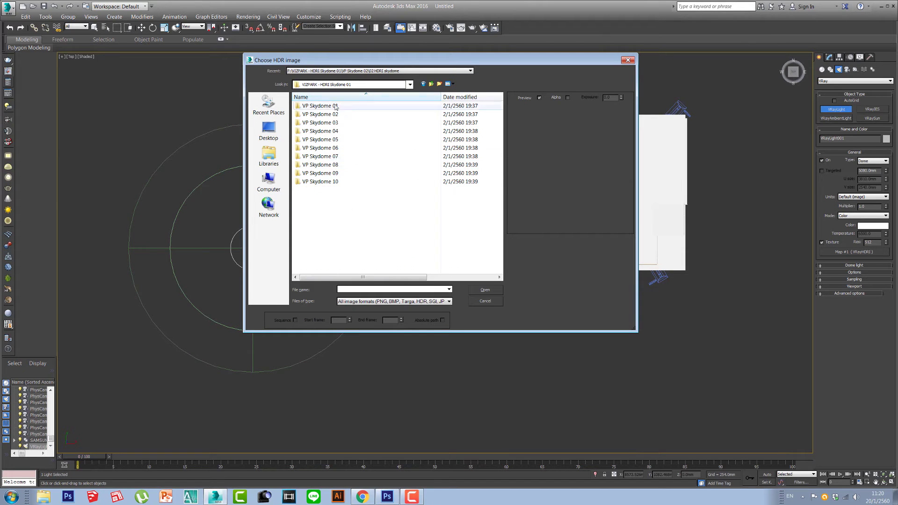
{"action": "double_click", "coordinate": [327, 165]}
{"action": "double_click", "coordinate": [323, 106]}
{"action": "left_click", "coordinate": [354, 131]}
{"action": "left_click", "coordinate": [315, 124]}
{"action": "left_click", "coordinate": [362, 124]}
{"action": "left_click", "coordinate": [407, 124]}
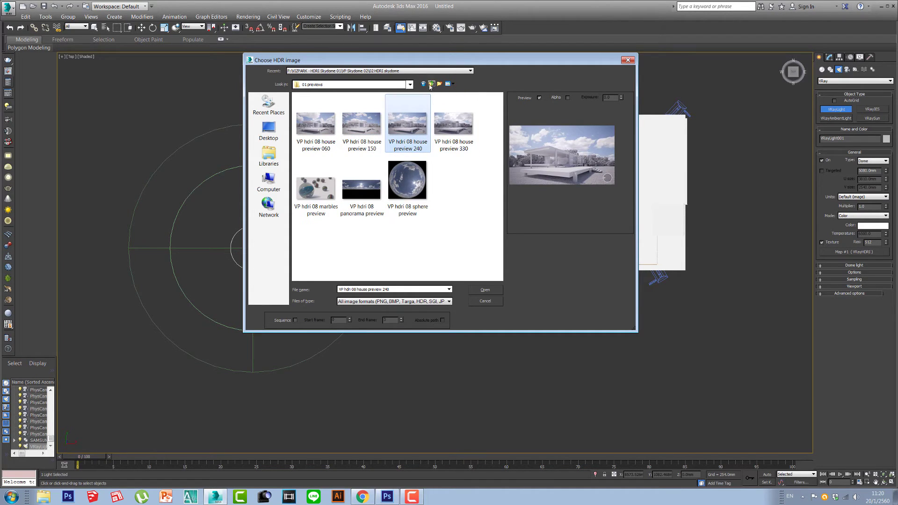
{"action": "left_click", "coordinate": [431, 86]}
{"action": "double_click", "coordinate": [329, 118]}
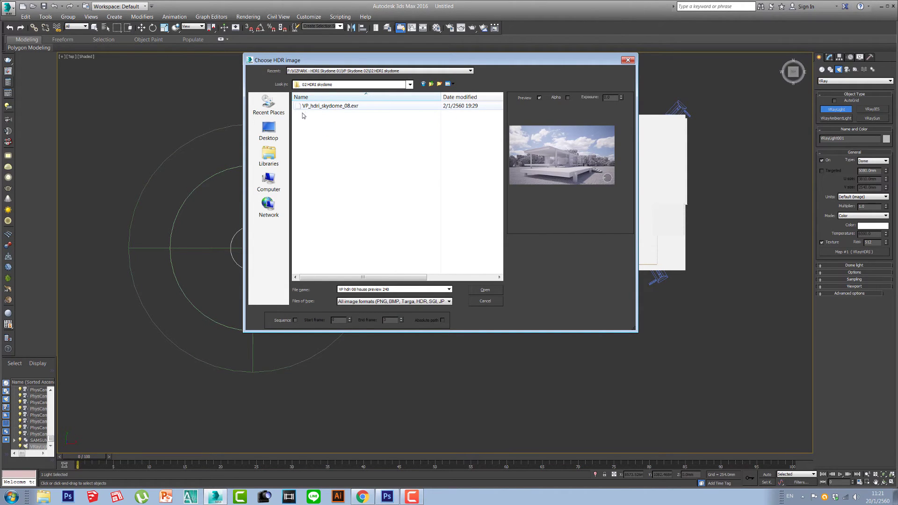
{"action": "double_click", "coordinate": [317, 106]}
Undo the accidental extra dome light, reselect VRayLight001 and bring up the Material Editor
{"action": "left_click", "coordinate": [316, 104]}
{"action": "key", "text": "ctrl+z"}
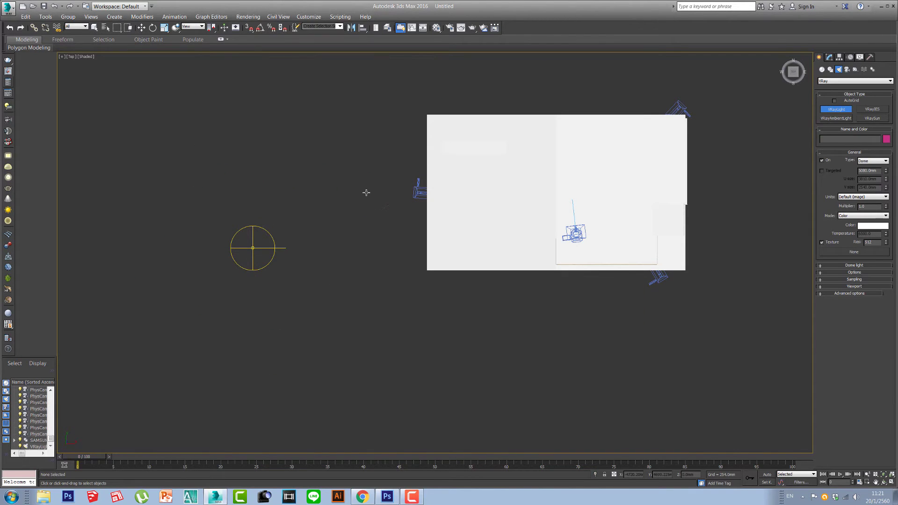
{"action": "key", "text": "e"}
{"action": "left_click", "coordinate": [254, 248]}
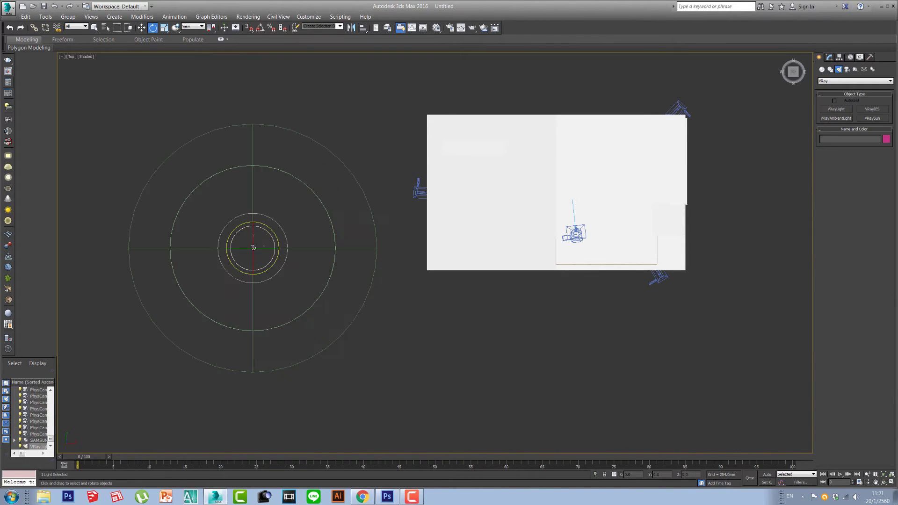
{"action": "left_click", "coordinate": [830, 57]}
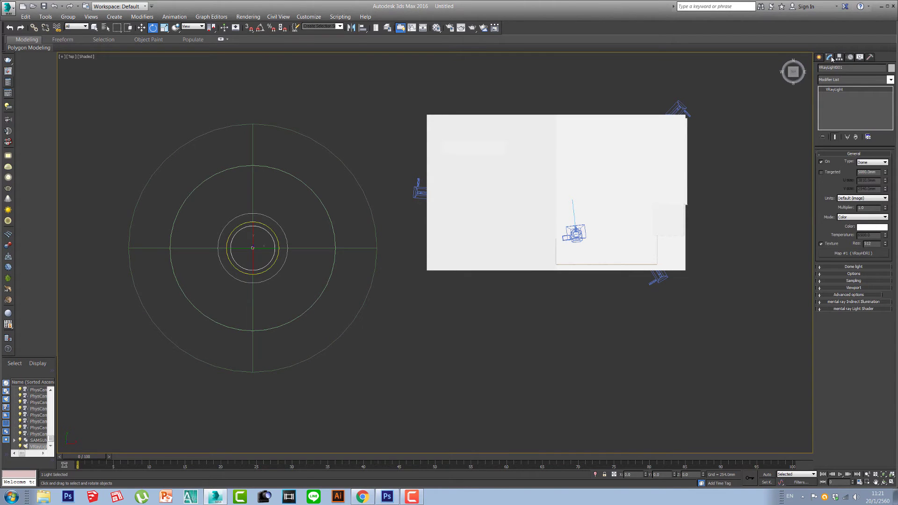
{"action": "middle_click_drag", "start_coordinate": [626, 297], "coordinate": [556, 319]}
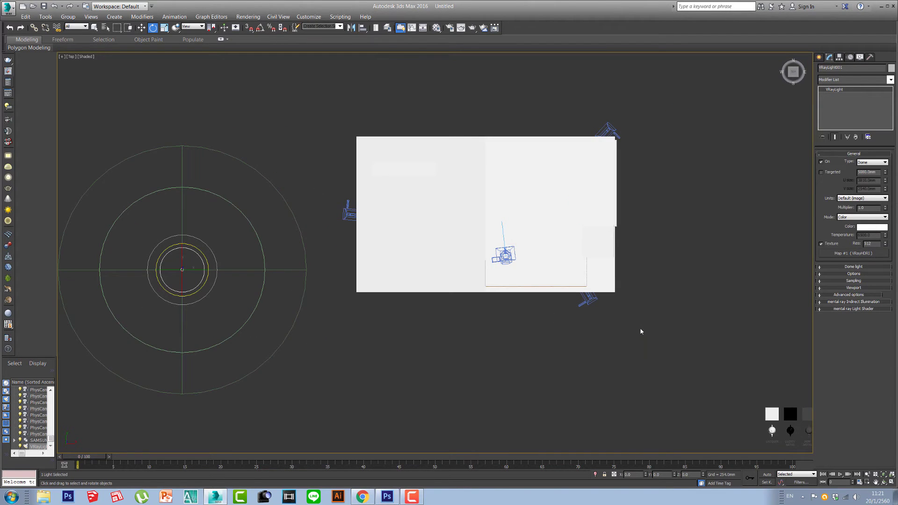
{"action": "key", "text": "m"}
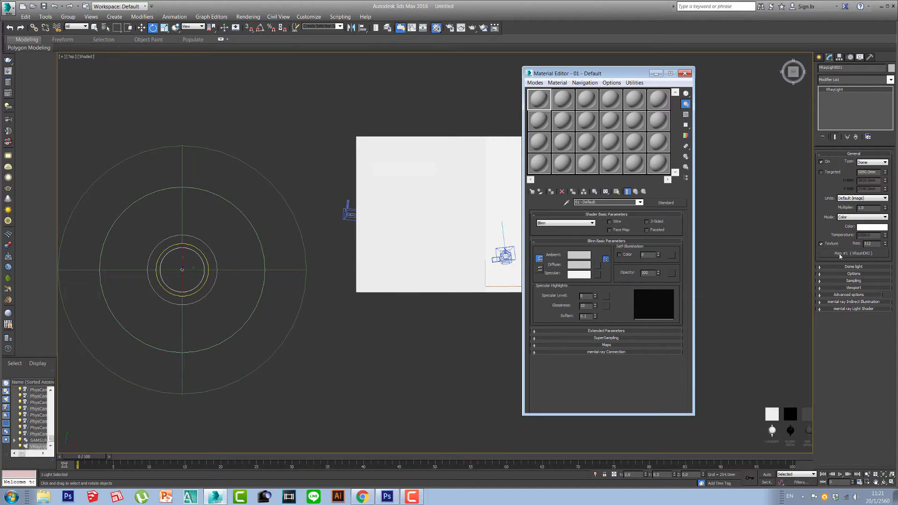
Instance the dome light's VRayHDRI sky map into the first Material Editor sample slot
{"action": "left_click_drag", "start_coordinate": [840, 253], "coordinate": [538, 98]}
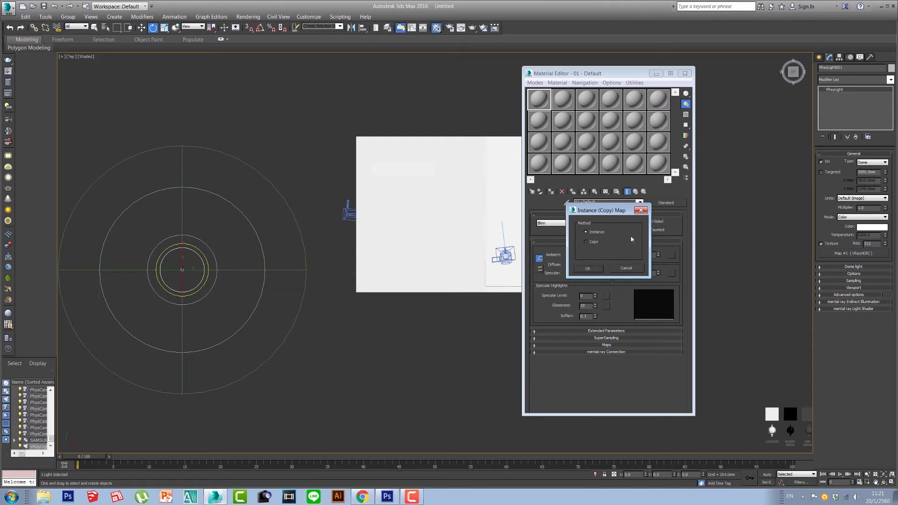
{"action": "left_click", "coordinate": [600, 271]}
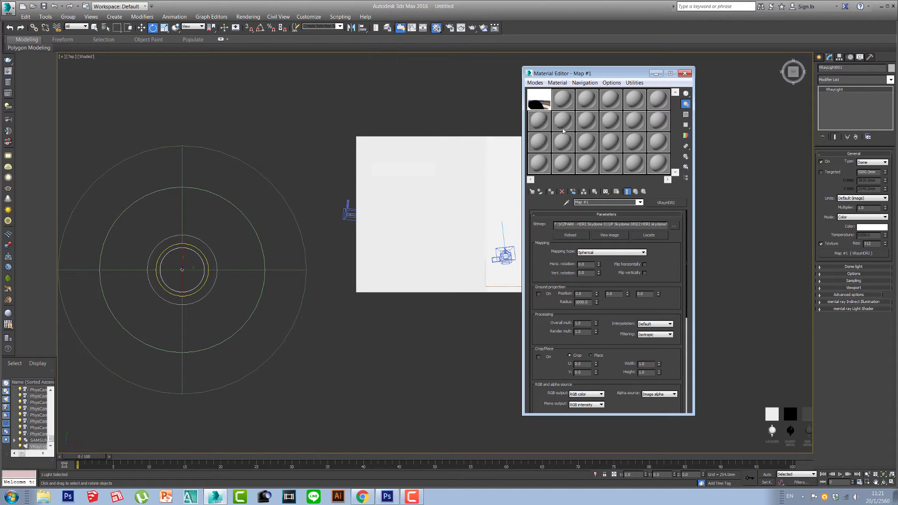
{"action": "left_click_drag", "start_coordinate": [542, 103], "coordinate": [443, 218]}
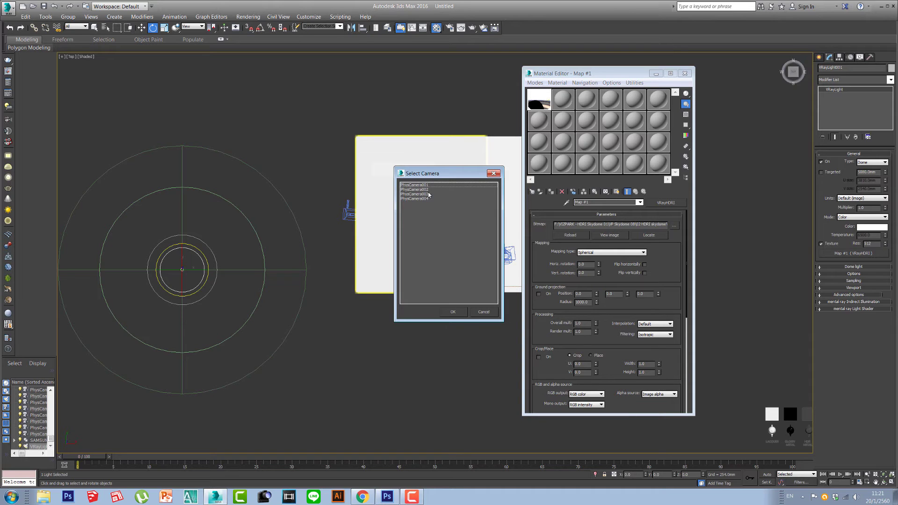
View through PhysCamera002, set the HDRI overall multiplier to 0.1 and adjust inverse gamma
{"action": "double_click", "coordinate": [428, 190]}
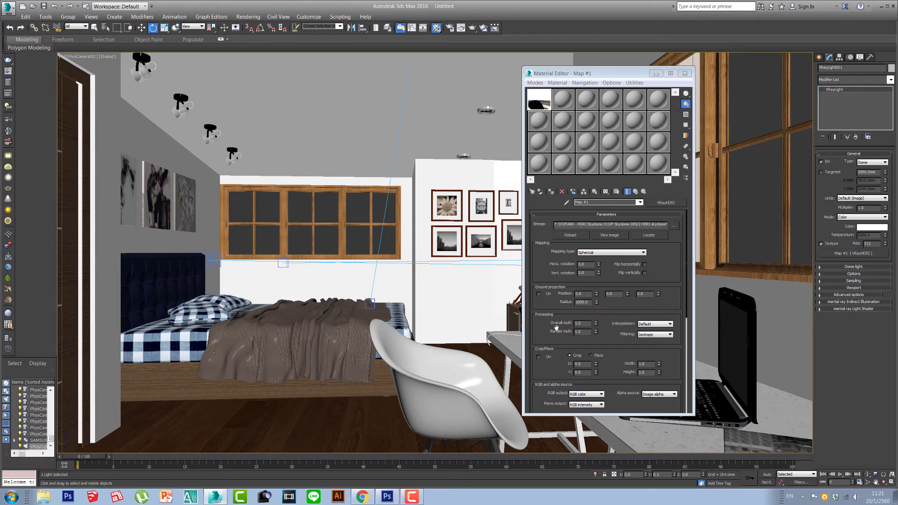
{"action": "double_click", "coordinate": [582, 322]}
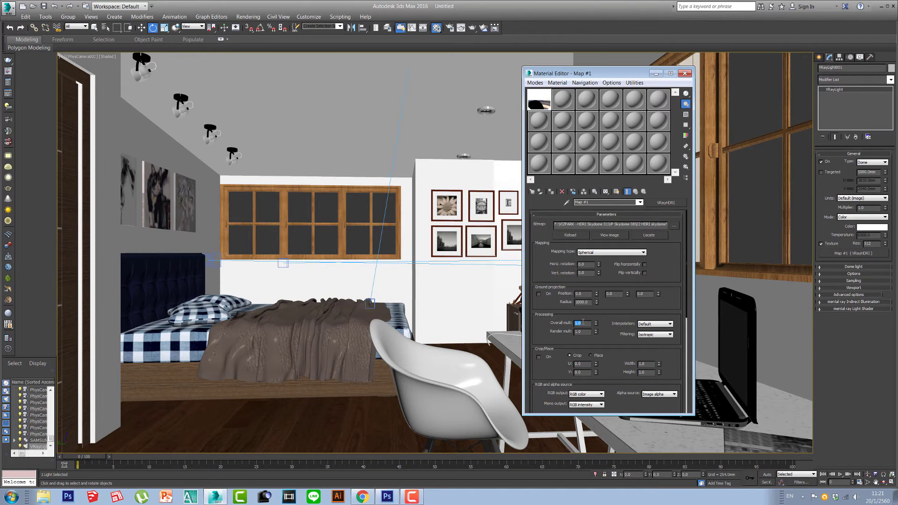
{"action": "key", "text": "BackSpace"}
{"action": "key", "text": "Return"}
{"action": "scroll", "coordinate": [629, 282], "scroll_direction": "down", "scroll_amount": 2}
{"action": "scroll", "coordinate": [630, 282], "scroll_direction": "down", "scroll_amount": 3}
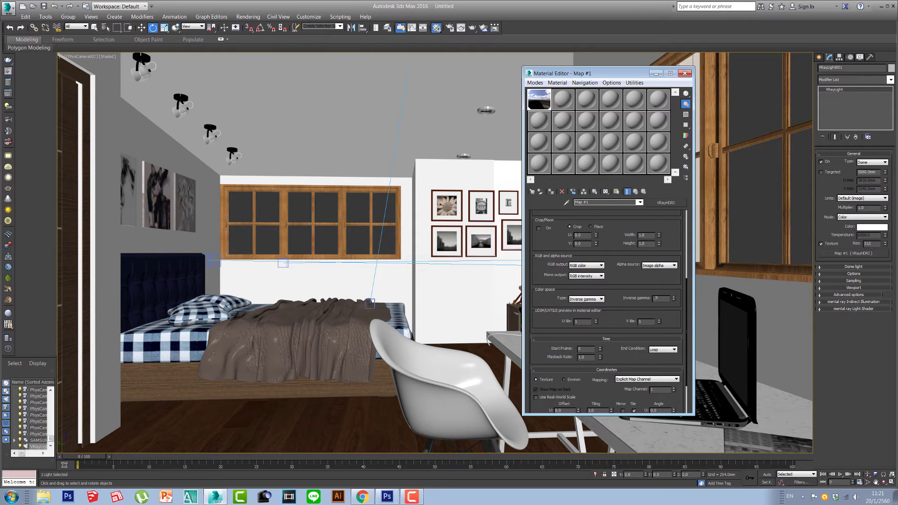
{"action": "left_click", "coordinate": [659, 298]}
Close the Material Editor and set the dome light multiplier to 4
{"action": "left_click", "coordinate": [685, 74]}
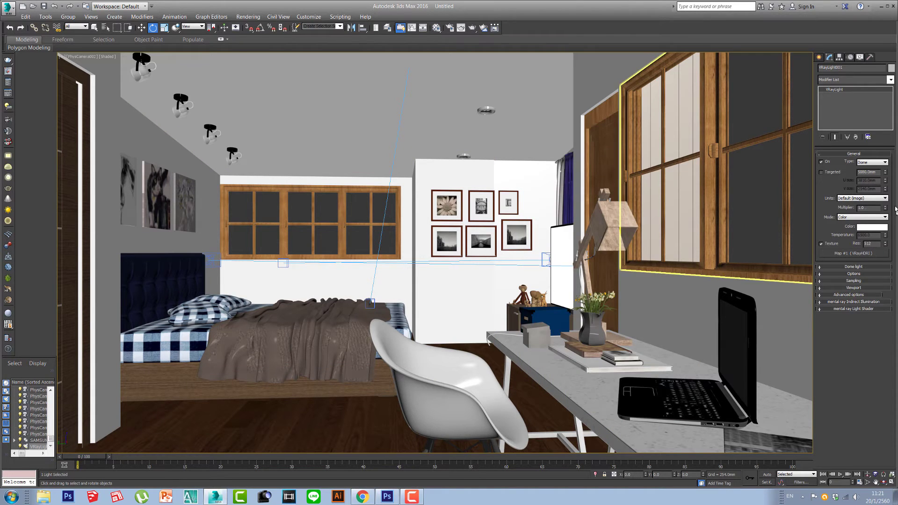
{"action": "double_click", "coordinate": [866, 208]}
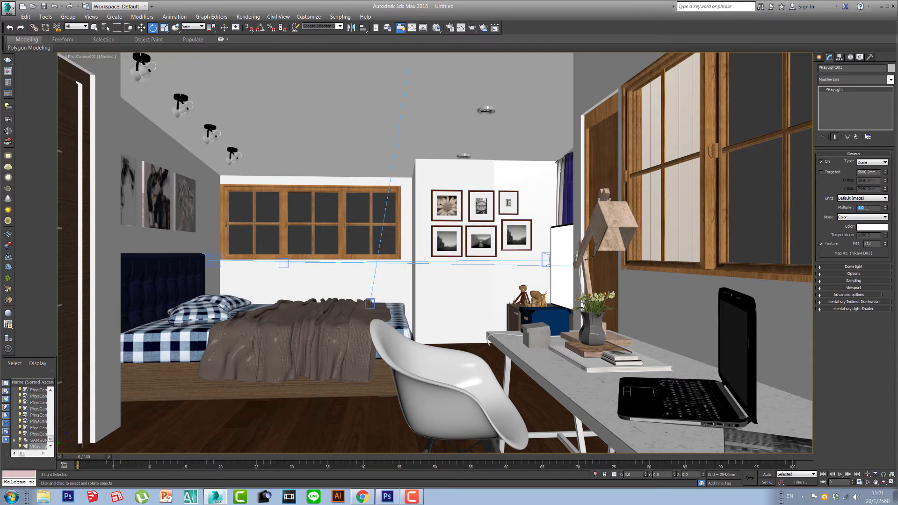
{"action": "type", "text": "4"}
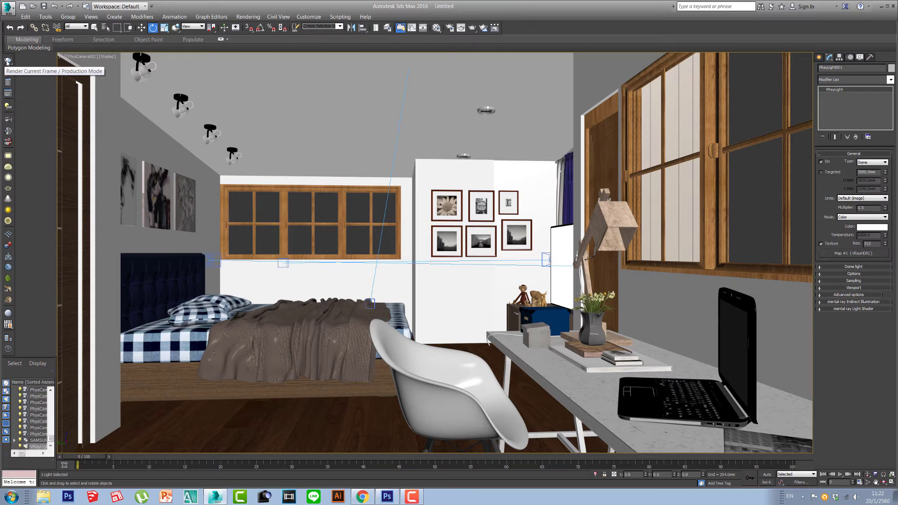
Start a test render of the camera view, cancel it and move the preview aside
{"action": "left_click", "coordinate": [7, 62]}
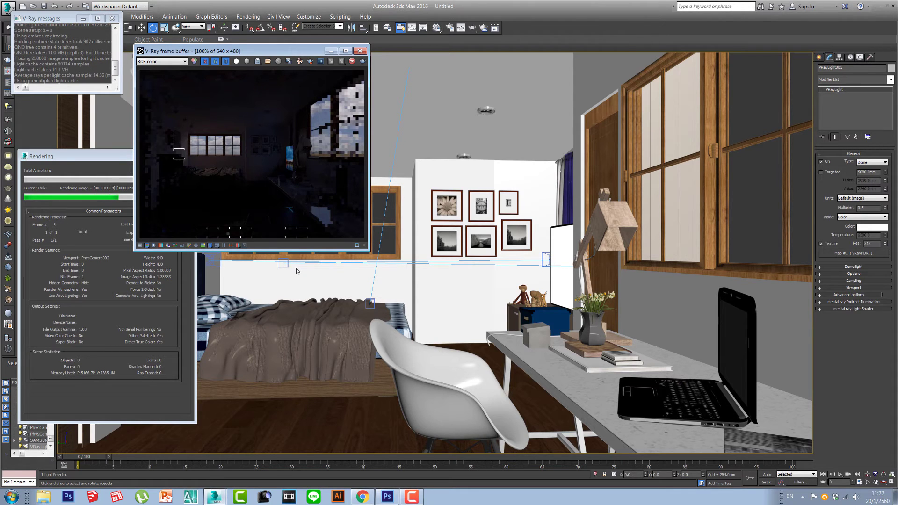
{"action": "left_click", "coordinate": [127, 177]}
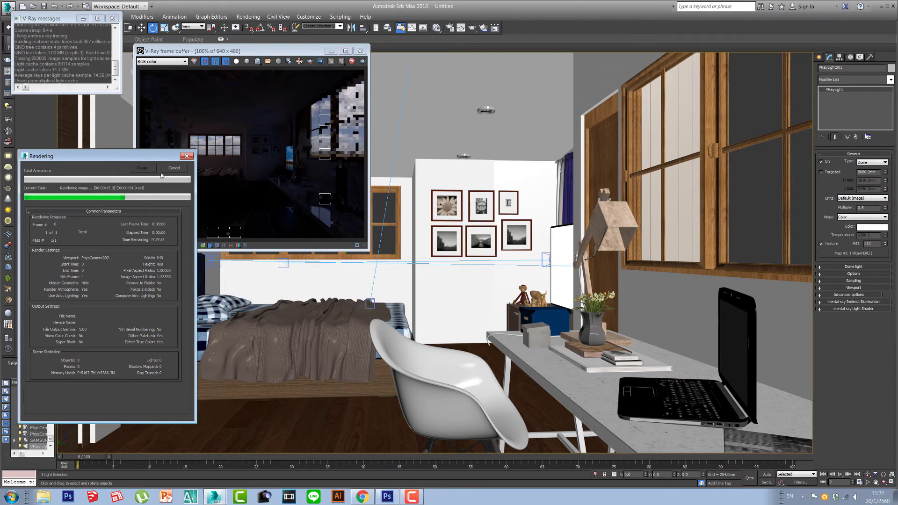
{"action": "left_click", "coordinate": [174, 168]}
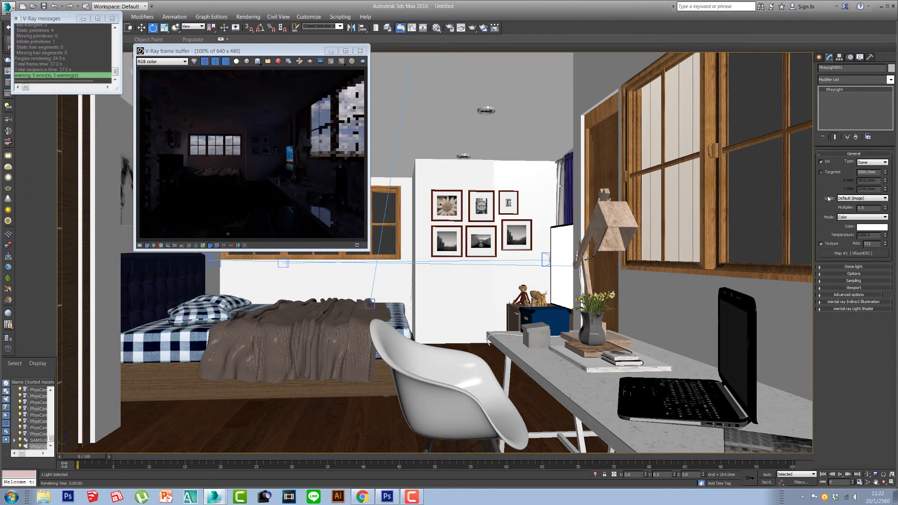
{"action": "double_click", "coordinate": [872, 207]}
{"action": "left_click_drag", "start_coordinate": [233, 50], "coordinate": [463, 107]}
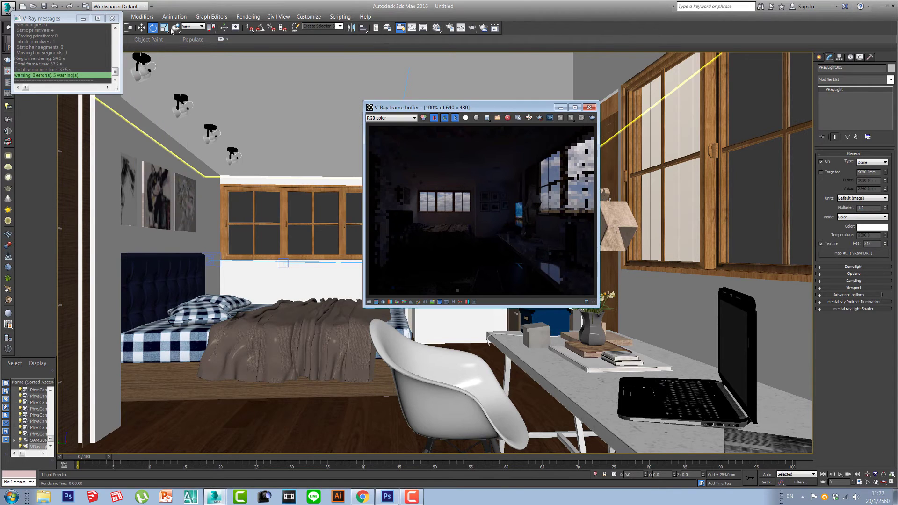
Run another test render, then cancel it and close the progress and preview windows
{"action": "left_click", "coordinate": [112, 19]}
{"action": "left_click", "coordinate": [7, 61]}
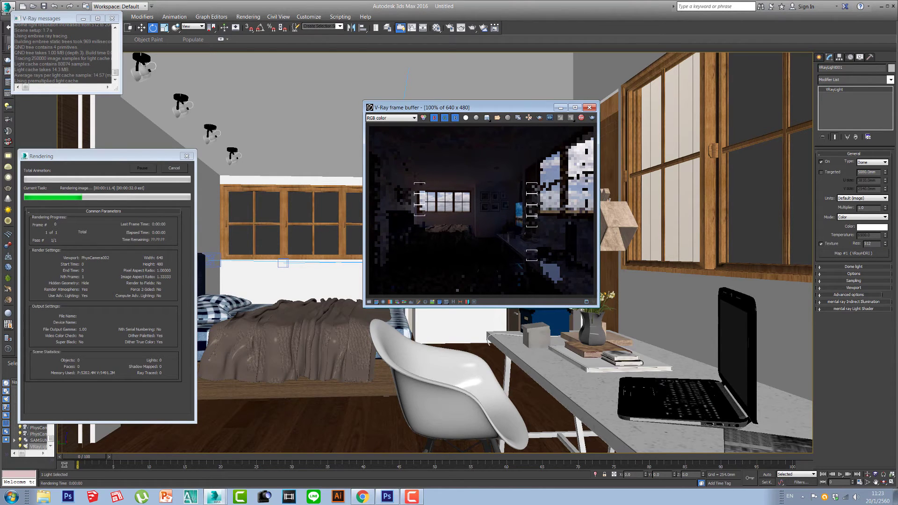
{"action": "left_click_drag", "start_coordinate": [78, 18], "coordinate": [123, 51]}
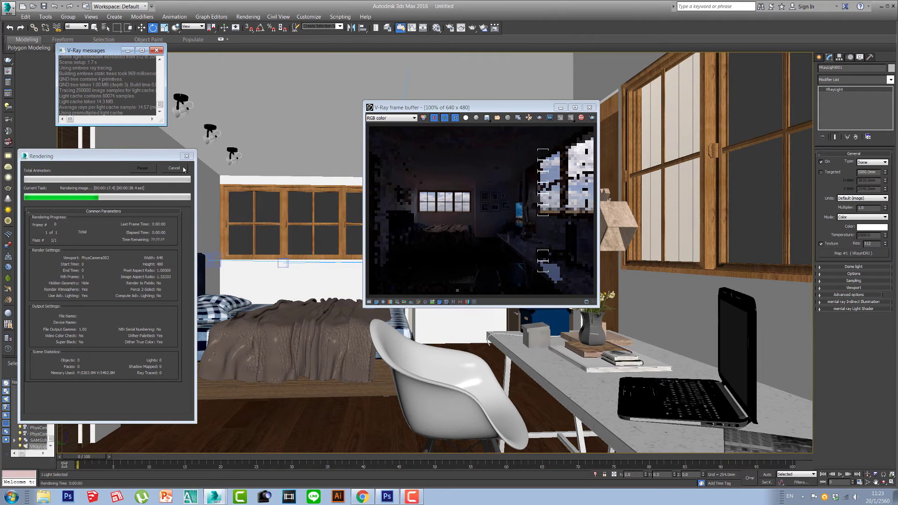
{"action": "left_click", "coordinate": [581, 117]}
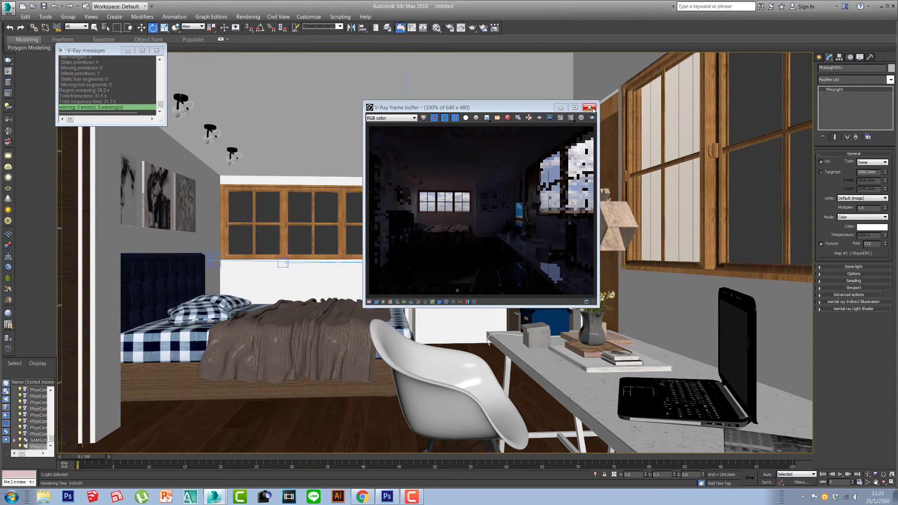
{"action": "left_click", "coordinate": [589, 107]}
Reframe the viewport on the scene and reopen the Material Editor on the sky map
{"action": "scroll", "coordinate": [495, 183], "scroll_direction": "up", "scroll_amount": 5}
{"action": "scroll", "coordinate": [495, 183], "scroll_direction": "down", "scroll_amount": 5}
{"action": "scroll", "coordinate": [590, 229], "scroll_direction": "down", "scroll_amount": 2}
{"action": "middle_click_drag", "start_coordinate": [457, 200], "coordinate": [435, 178]}
{"action": "key", "text": "m"}
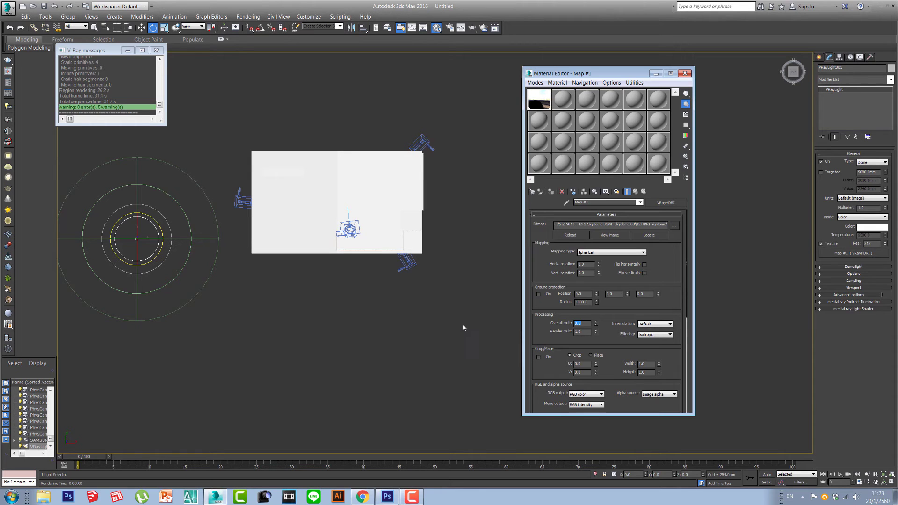
View through PhysCamera002, then start and stop a test render
{"action": "key", "text": "c"}
{"action": "left_click", "coordinate": [429, 190]}
{"action": "double_click", "coordinate": [429, 190]}
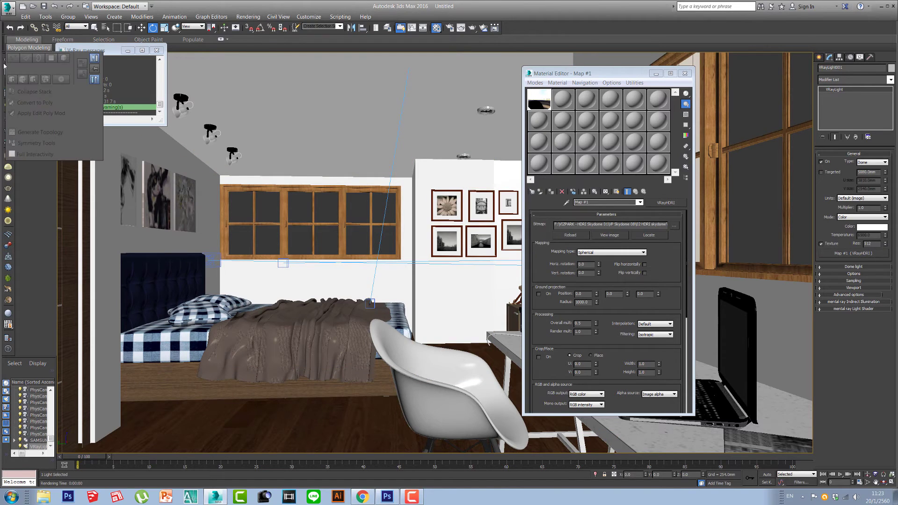
{"action": "key", "text": "shift+q"}
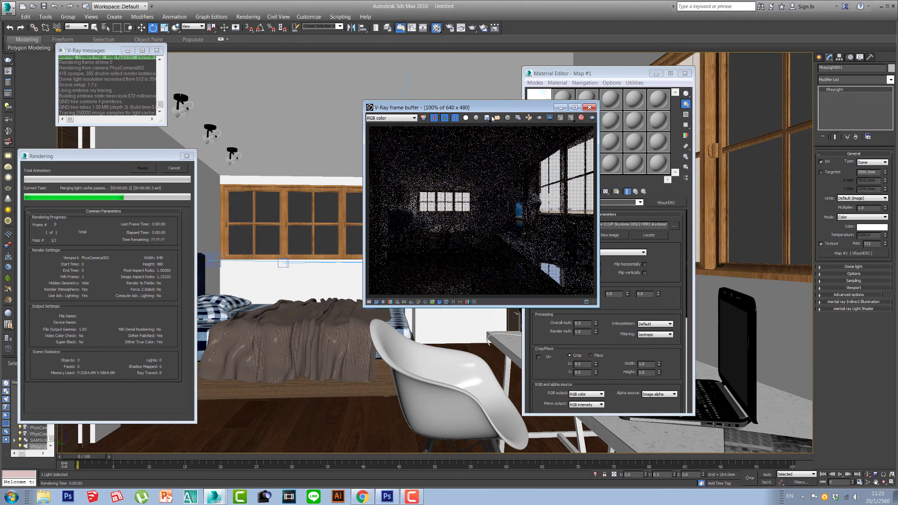
{"action": "left_click_drag", "start_coordinate": [486, 107], "coordinate": [361, 69]}
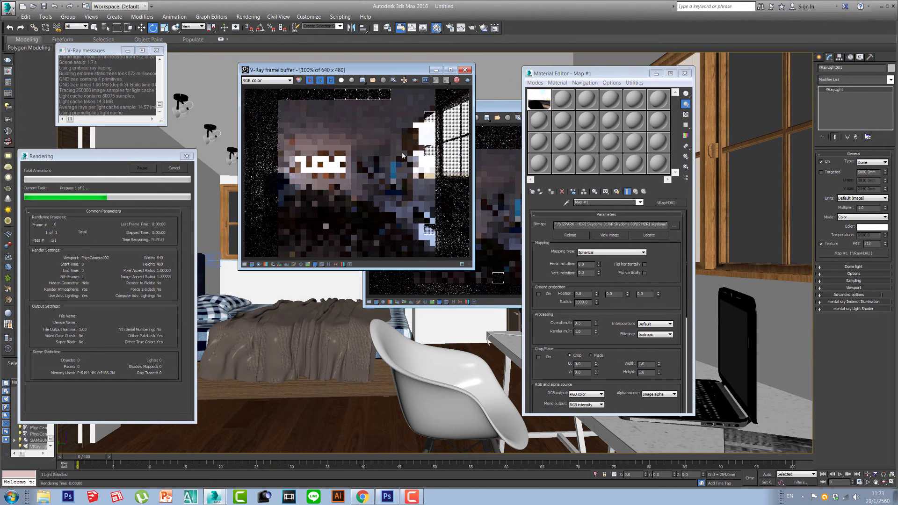
{"action": "left_click", "coordinate": [165, 168]}
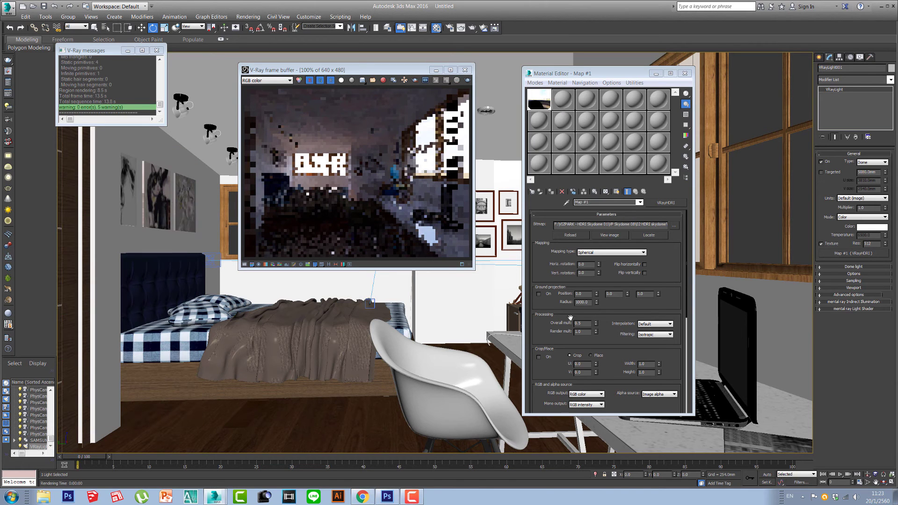
Lower the HDRI overall multiplier to 0.25 and enlarge the render preview
{"action": "double_click", "coordinate": [585, 325]}
{"action": "key", "text": "Return"}
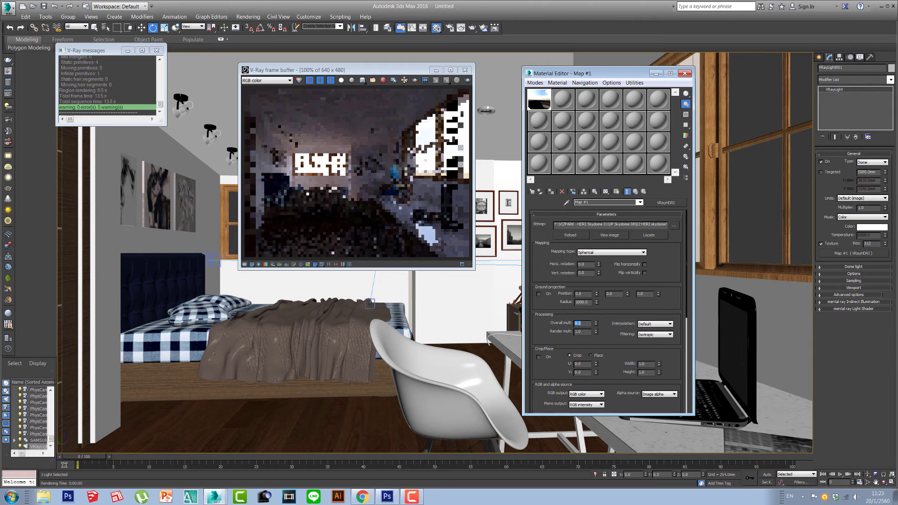
{"action": "type", "text": "5"}
{"action": "key", "text": "Return"}
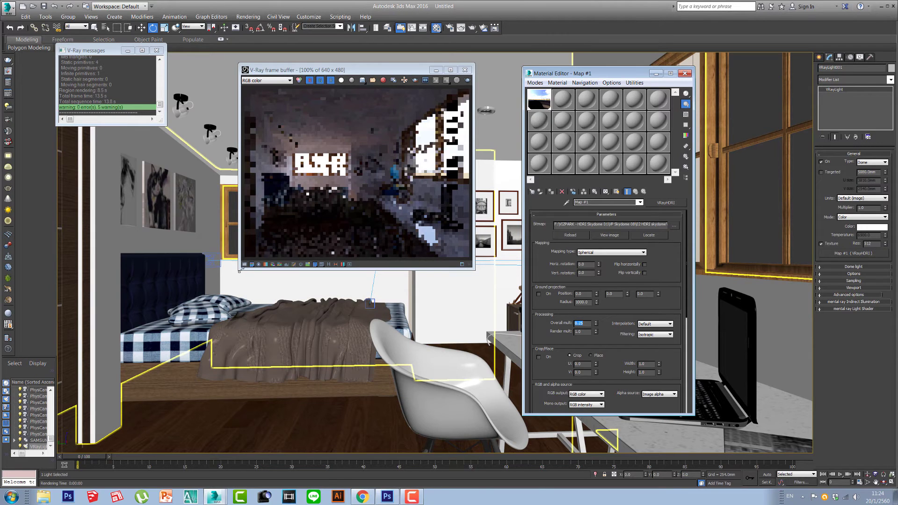
{"action": "left_click_drag", "start_coordinate": [240, 269], "coordinate": [172, 343]}
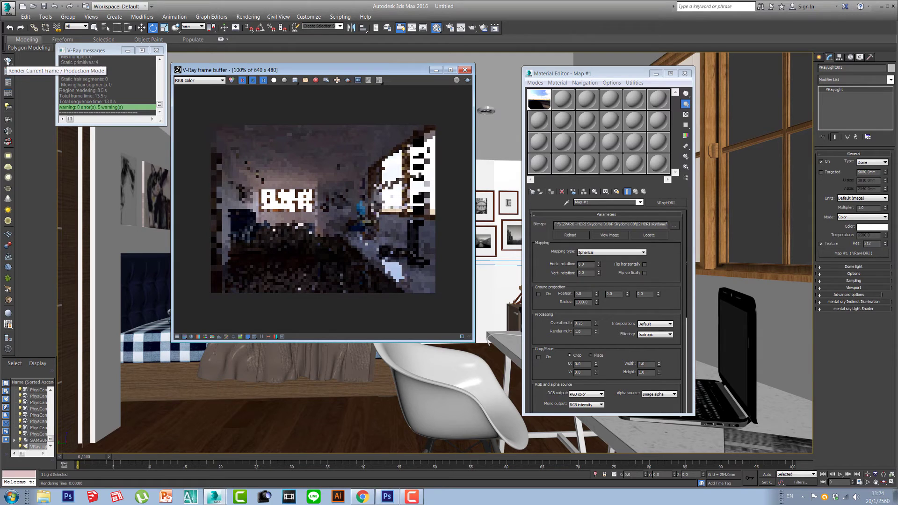
Lock image aspect at 1500 x 1125 output, run a test render, then cancel and close it
{"action": "left_click", "coordinate": [450, 29]}
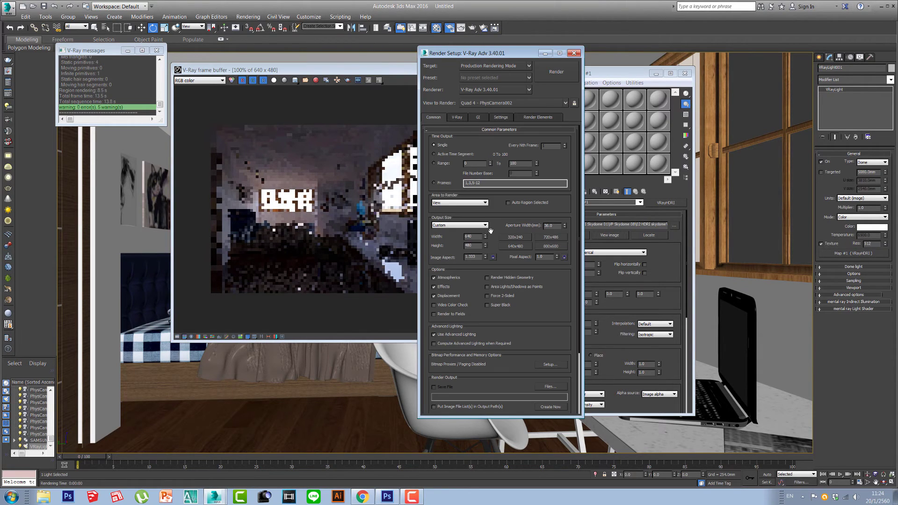
{"action": "left_click", "coordinate": [492, 258]}
{"action": "left_click", "coordinate": [6, 62]}
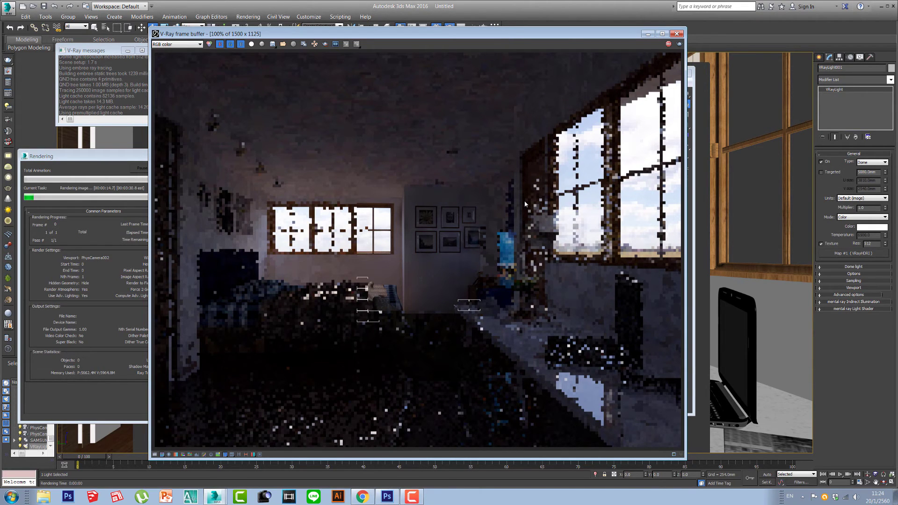
{"action": "left_click", "coordinate": [113, 157]}
{"action": "left_click", "coordinate": [174, 170]}
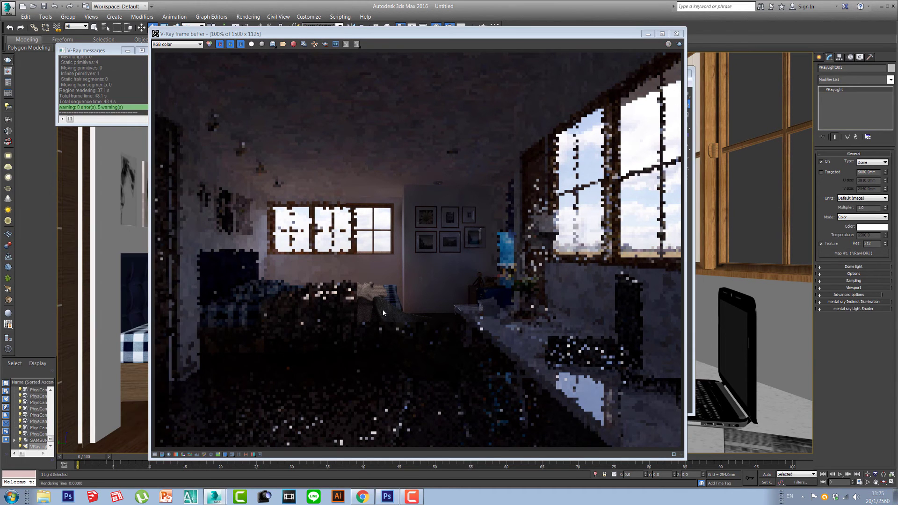
{"action": "left_click", "coordinate": [677, 34]}
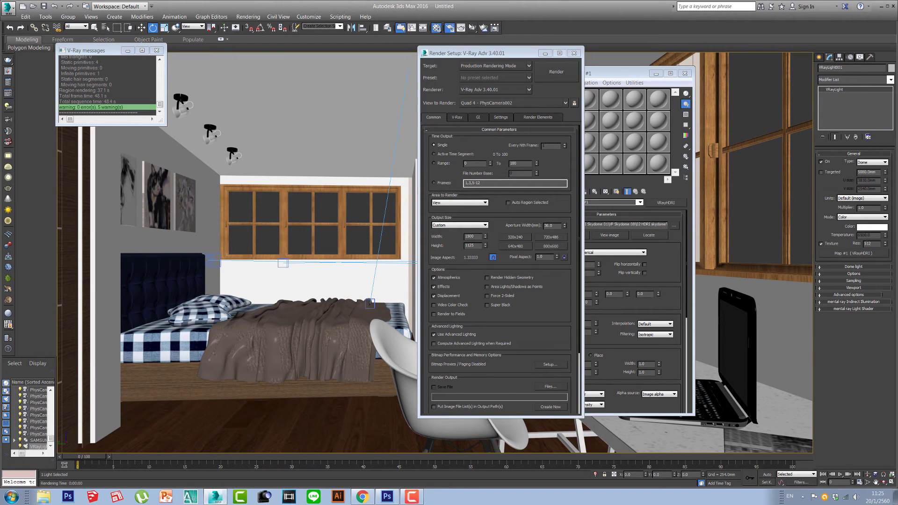
Close the V-Ray log, expand Global DMC on the V-Ray tab and reset it to defaults
{"action": "left_click", "coordinate": [157, 50]}
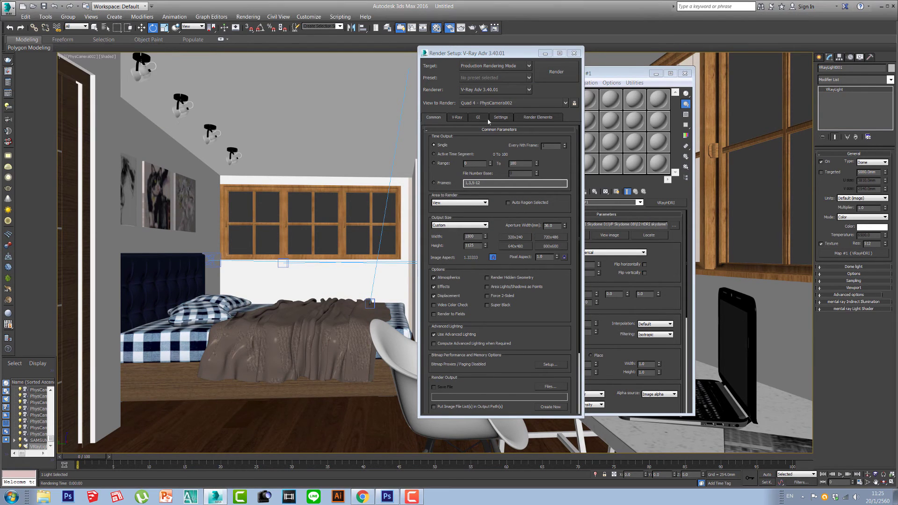
{"action": "left_click", "coordinate": [458, 118]}
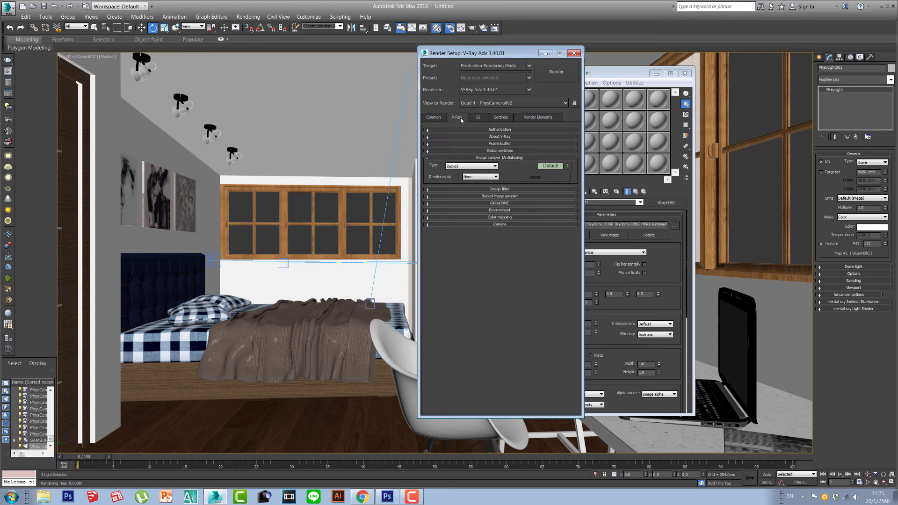
{"action": "left_click", "coordinate": [501, 204]}
{"action": "left_click", "coordinate": [545, 212]}
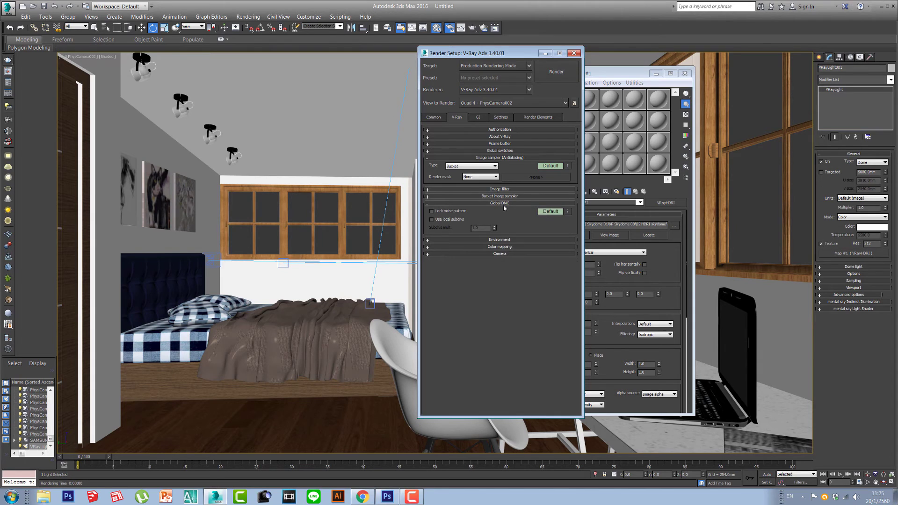
{"action": "left_click", "coordinate": [504, 239]}
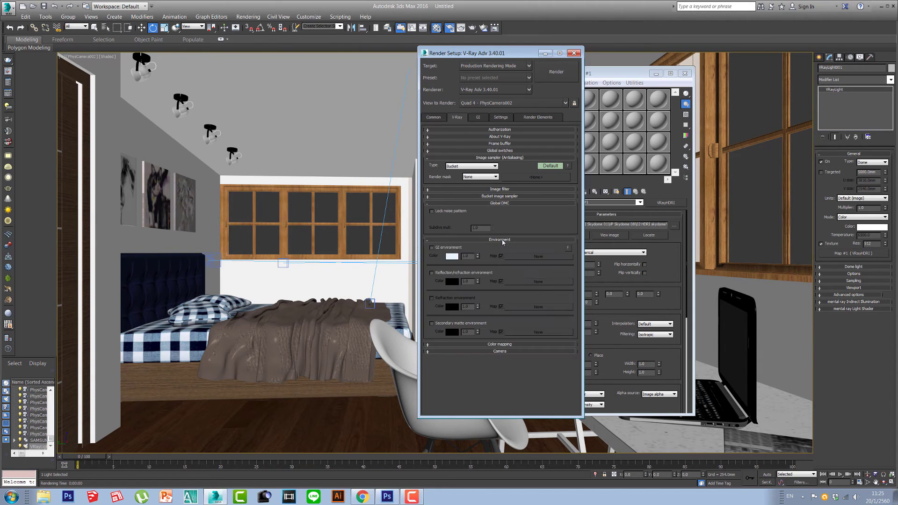
Expand the bucket image sampler, check max subdivs 8, and open the Quick Settings sampler list
{"action": "left_click", "coordinate": [506, 196]}
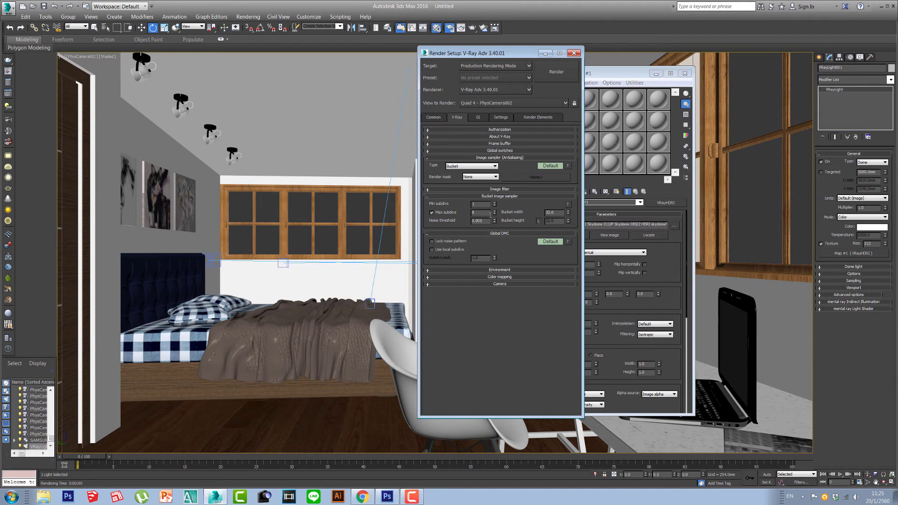
{"action": "double_click", "coordinate": [482, 212]}
{"action": "left_click", "coordinate": [8, 93]}
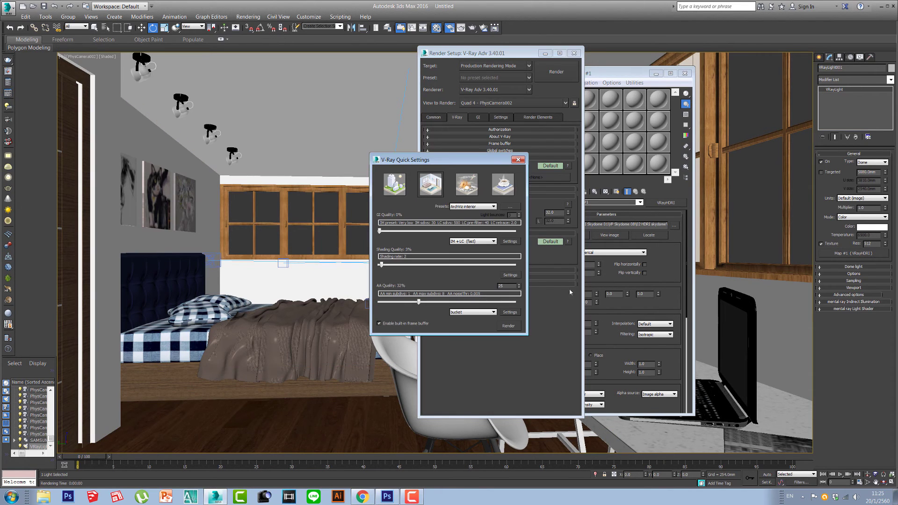
{"action": "left_click", "coordinate": [472, 312]}
Switch the image sampler to Progressive and dismiss the MAXScript error
{"action": "left_click", "coordinate": [470, 323]}
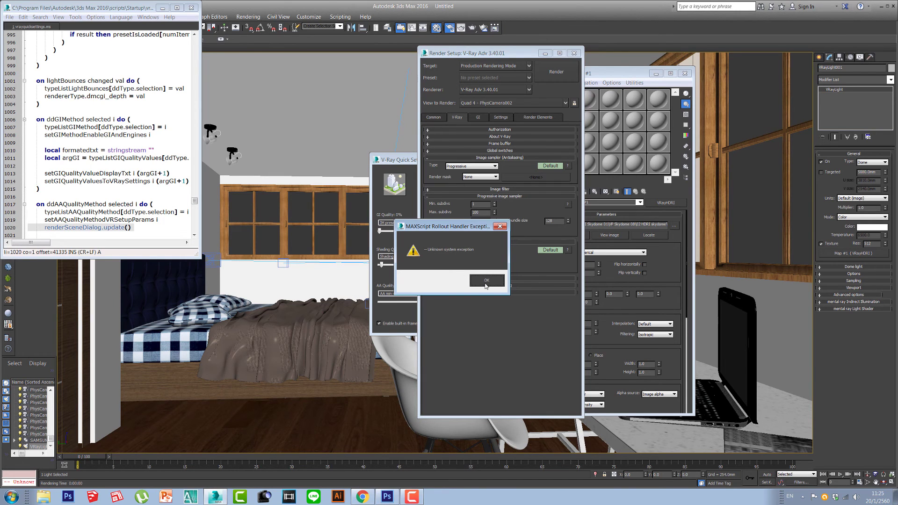
{"action": "left_click", "coordinate": [485, 282]}
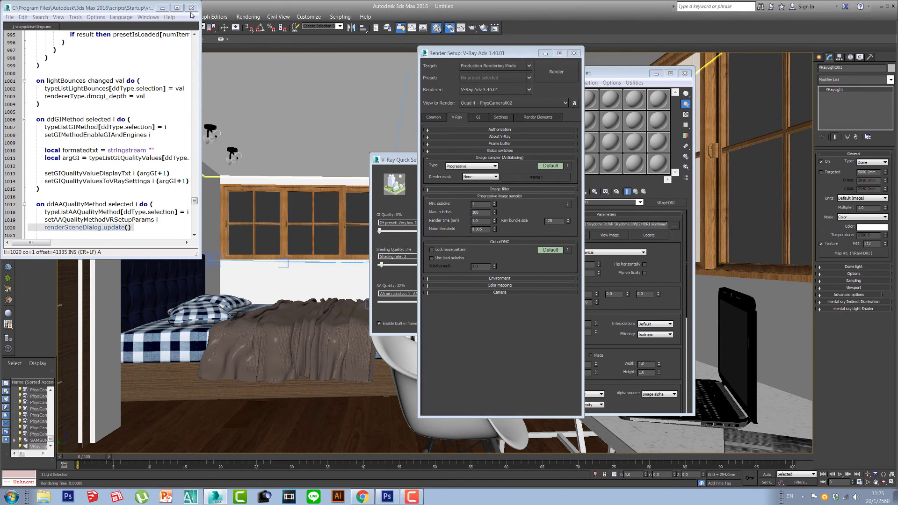
{"action": "left_click", "coordinate": [191, 8]}
Drag AA Quality to maximum and raise GI Quality in V-Ray Quick Settings
{"action": "left_click_drag", "start_coordinate": [455, 167], "coordinate": [285, 171]}
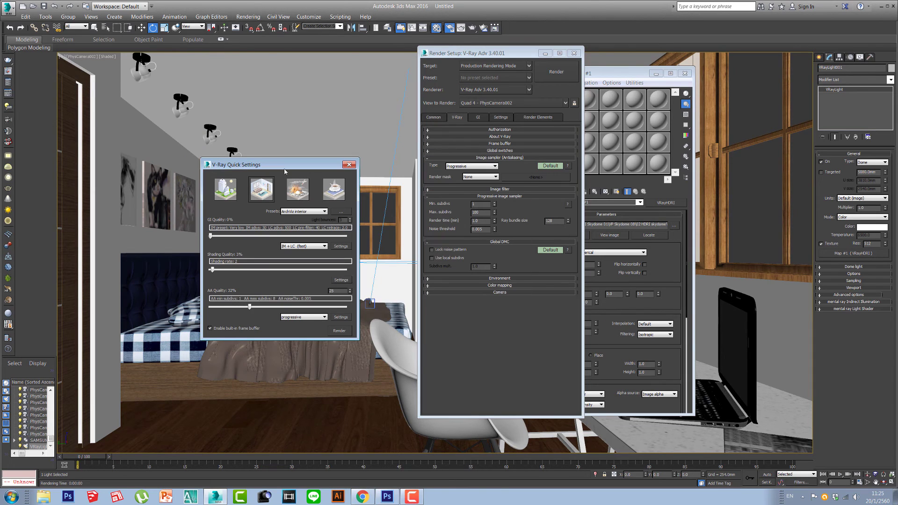
{"action": "left_click_drag", "start_coordinate": [249, 307], "coordinate": [344, 307]}
{"action": "left_click_drag", "start_coordinate": [211, 236], "coordinate": [231, 235]}
{"action": "left_click_drag", "start_coordinate": [232, 235], "coordinate": [244, 236]}
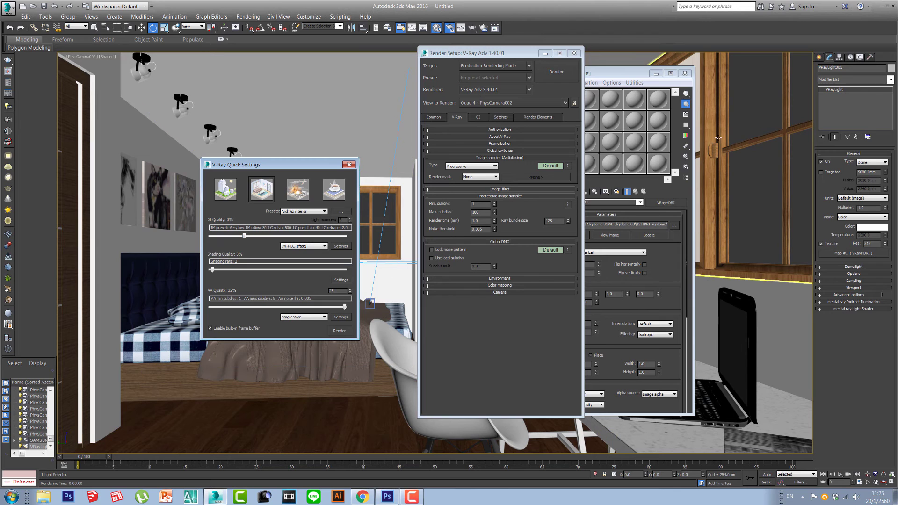
{"action": "left_click", "coordinate": [619, 75]}
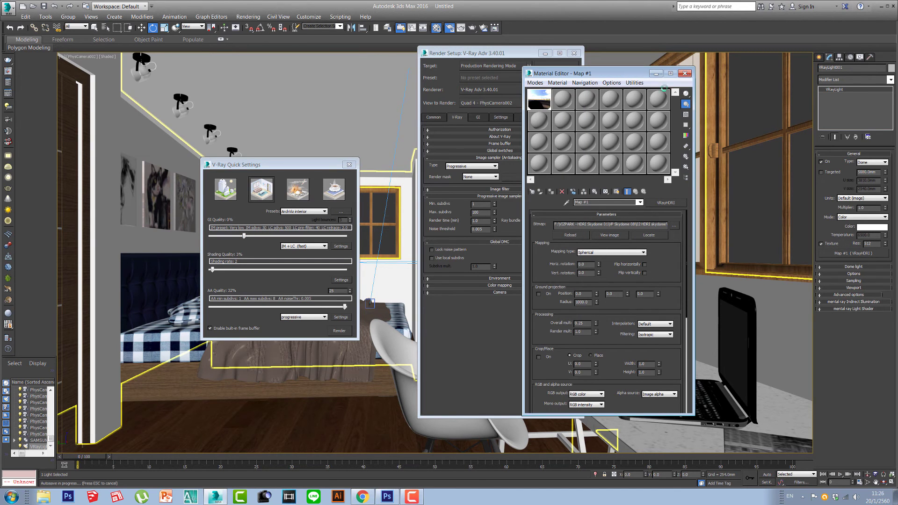
Nudge GI Quality higher, move the Material Editor aside and render the bedroom camera view
{"action": "left_click_drag", "start_coordinate": [246, 236], "coordinate": [244, 236]}
{"action": "left_click_drag", "start_coordinate": [597, 75], "coordinate": [674, 72]}
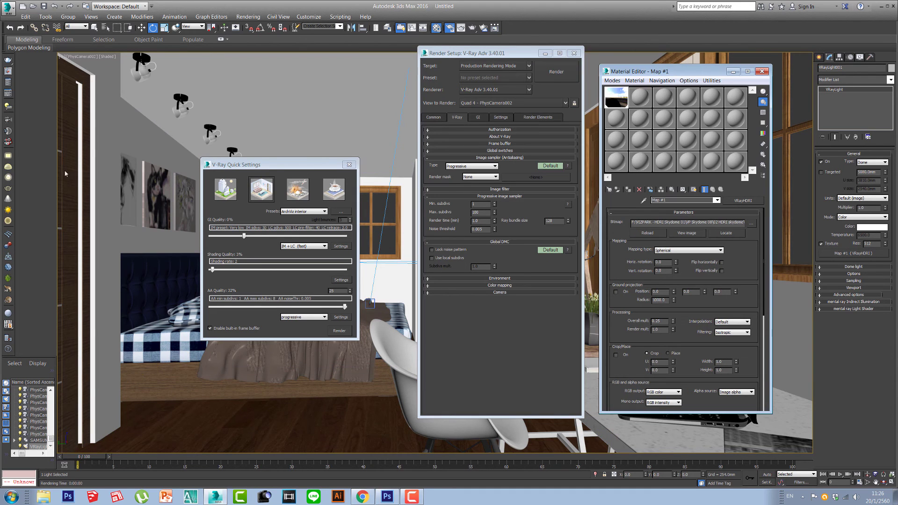
{"action": "left_click", "coordinate": [8, 60]}
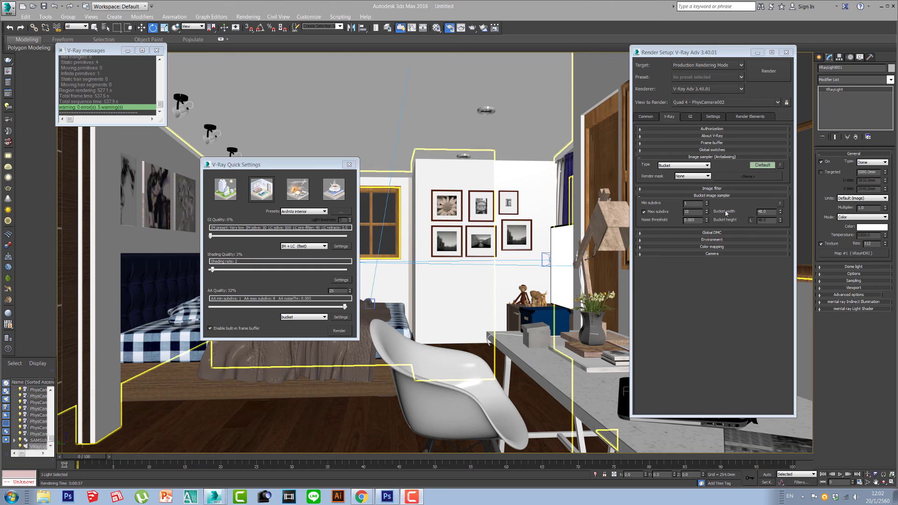
Expand Global DMC and Color mapping to confirm Exponential, then show the GI settings
{"action": "left_click", "coordinate": [700, 197]}
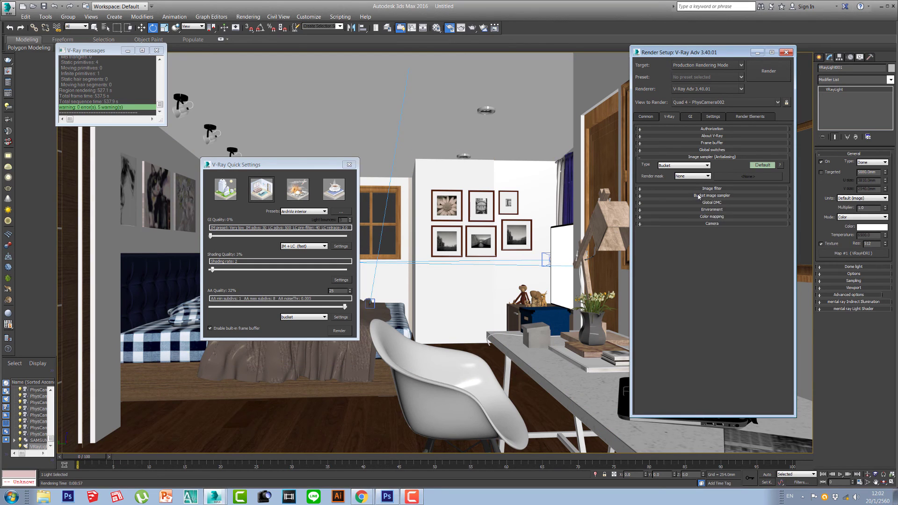
{"action": "double_click", "coordinate": [704, 189]}
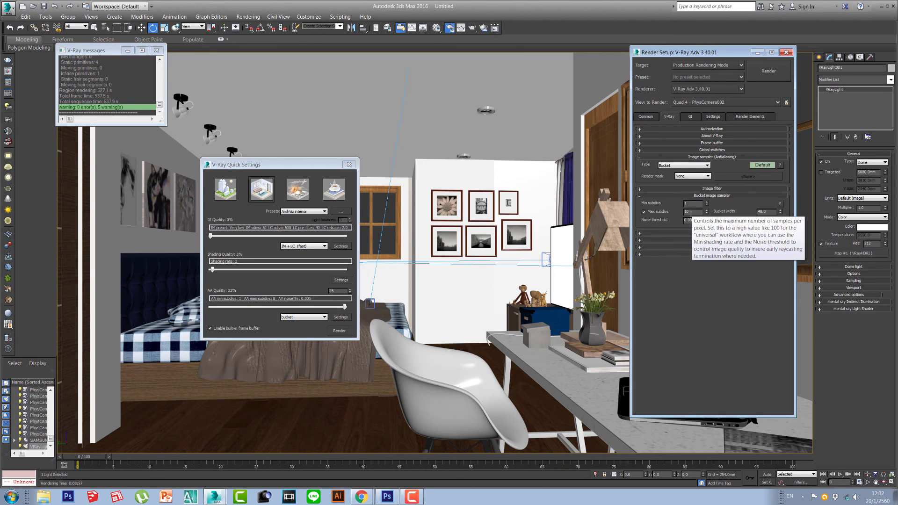
{"action": "mouse_move", "coordinate": [728, 217]}
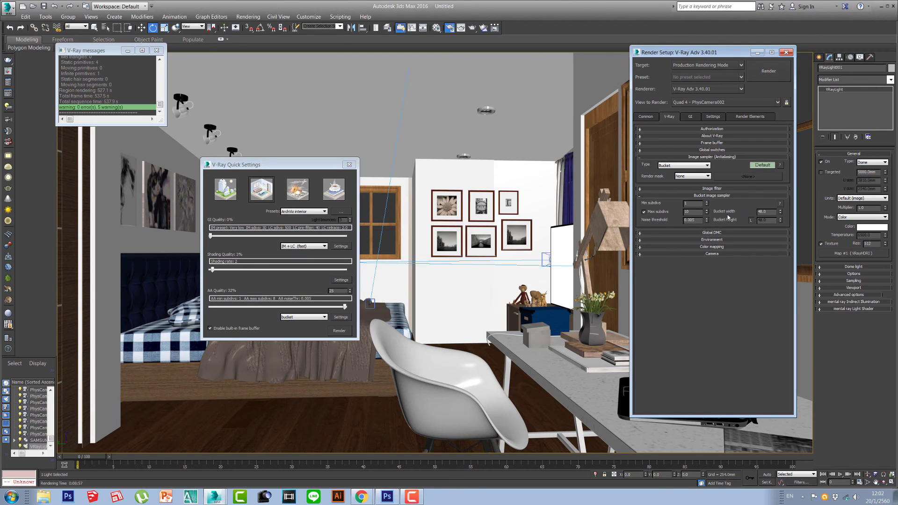
{"action": "left_click", "coordinate": [714, 233]}
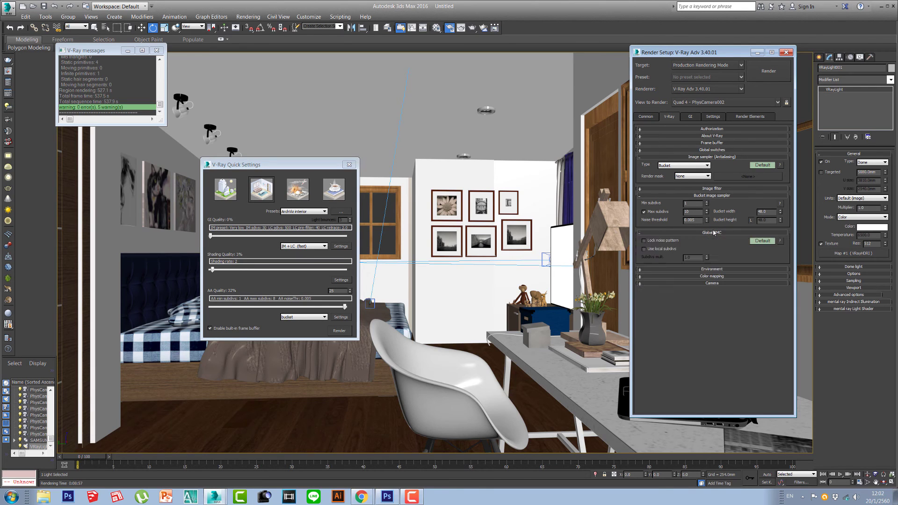
{"action": "left_click", "coordinate": [718, 276]}
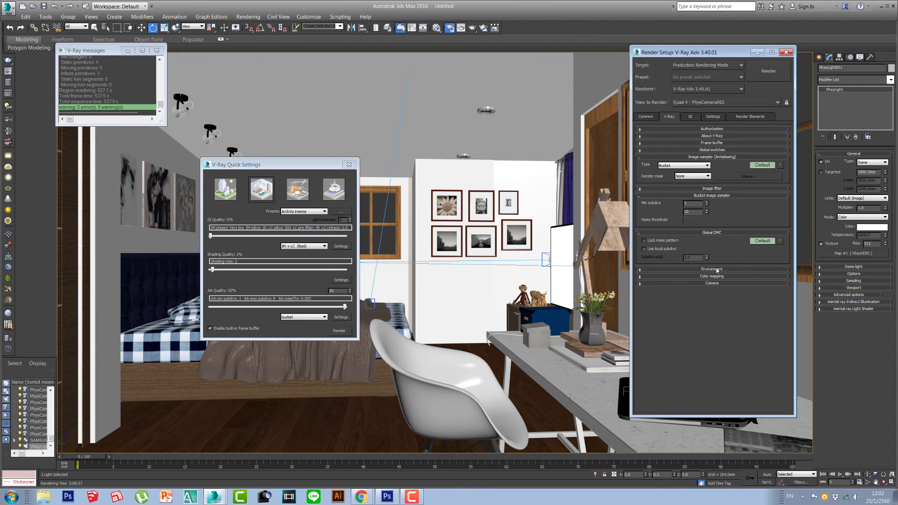
{"action": "left_click", "coordinate": [717, 277]}
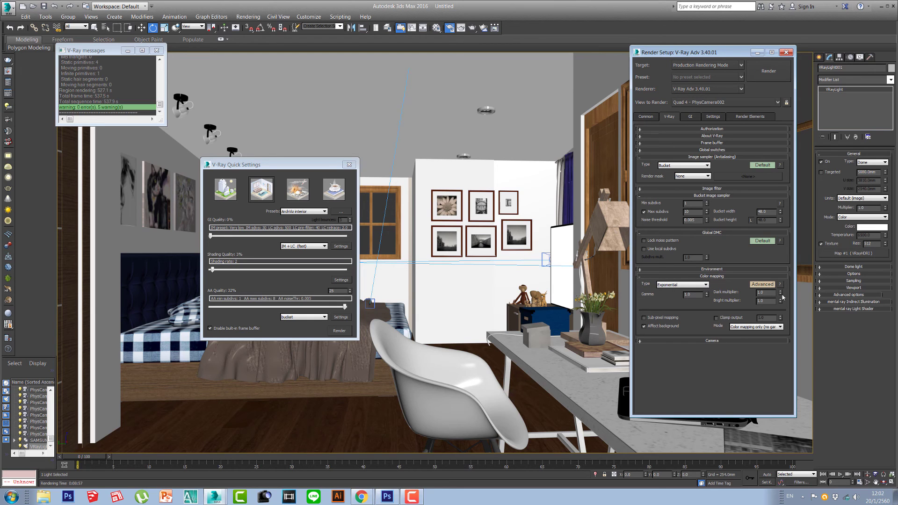
{"action": "left_click", "coordinate": [690, 116]}
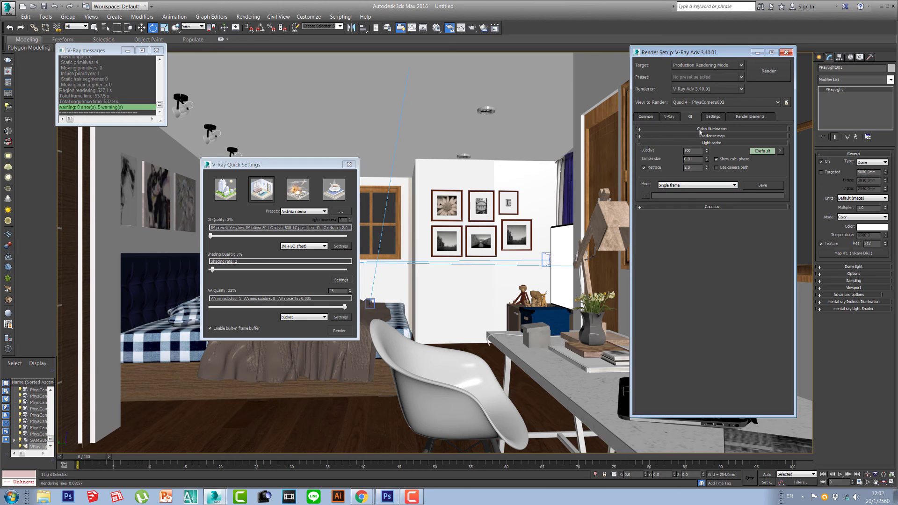
Expand and collapse the global illumination and light cache rollouts to review GI engines
{"action": "left_click", "coordinate": [700, 130]}
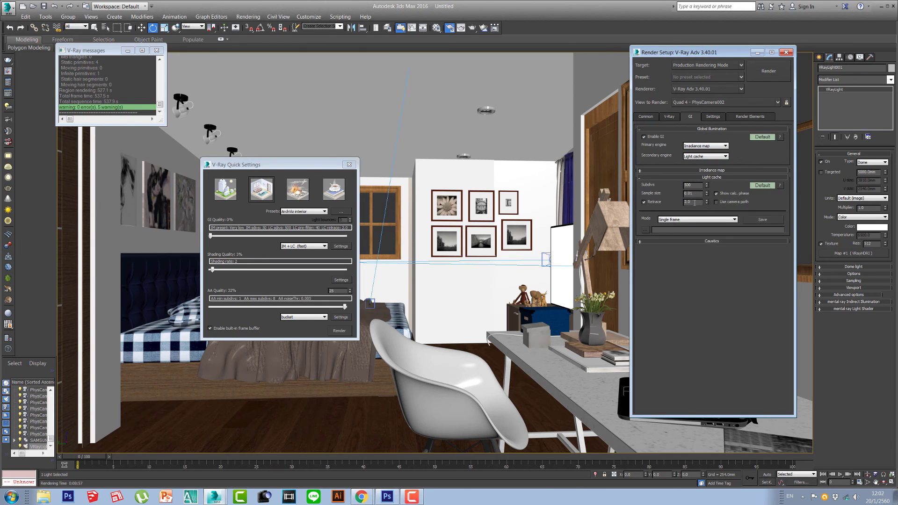
{"action": "left_click", "coordinate": [691, 129]}
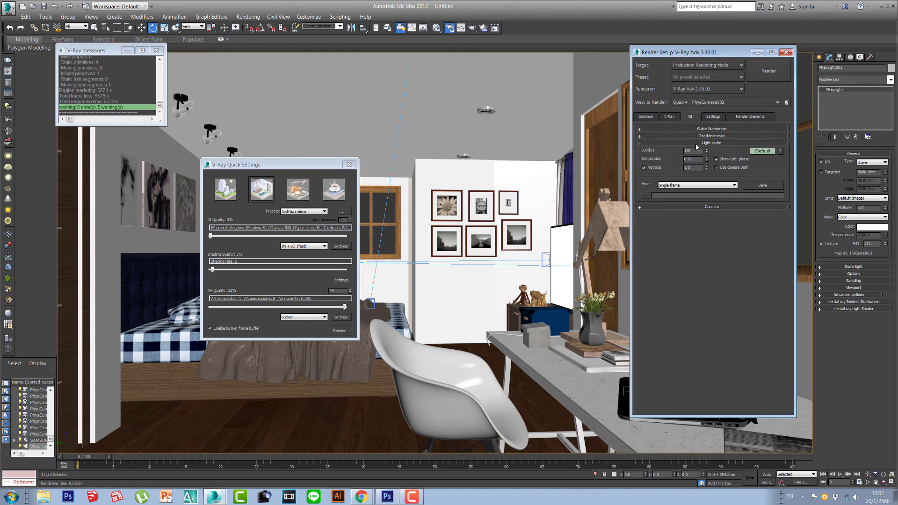
{"action": "left_click", "coordinate": [697, 143]}
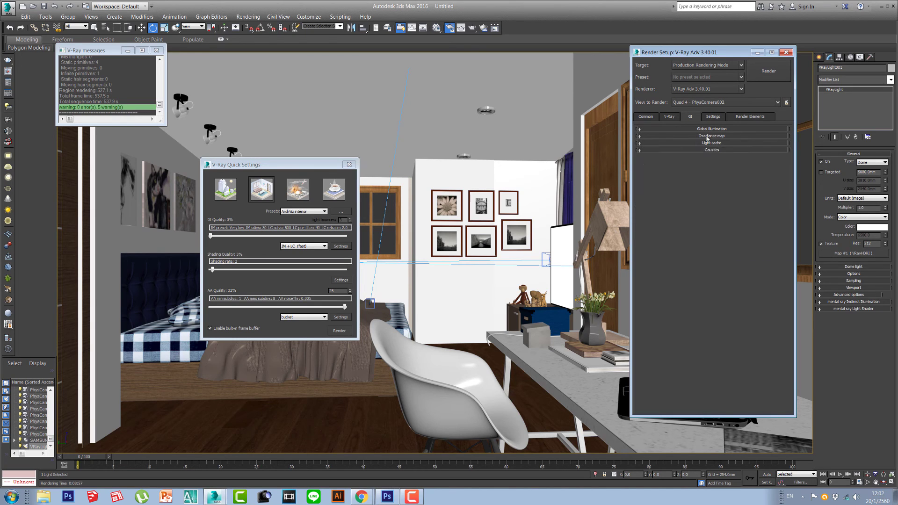
Keep Triangulation as the bucket sequence in Settings and bring the V-Ray frame buffer forward
{"action": "left_click", "coordinate": [713, 116]}
{"action": "left_click", "coordinate": [683, 155]}
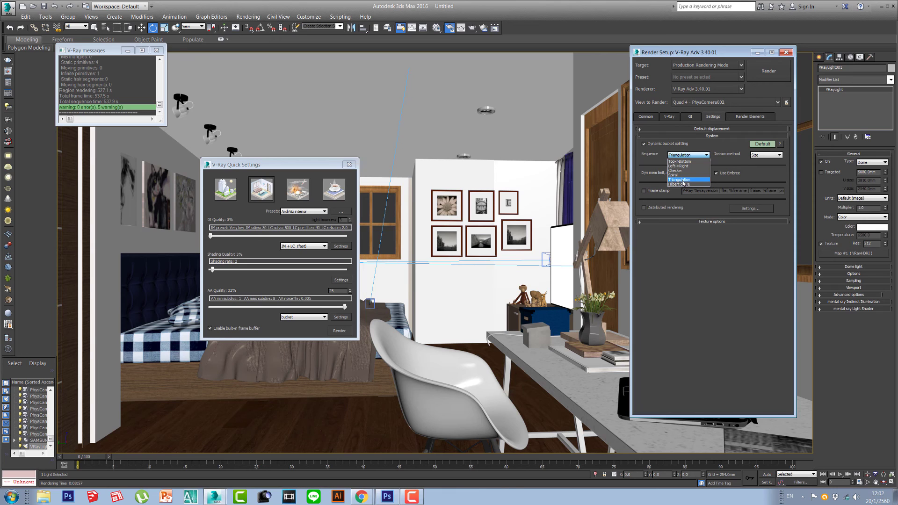
{"action": "left_click", "coordinate": [683, 180]}
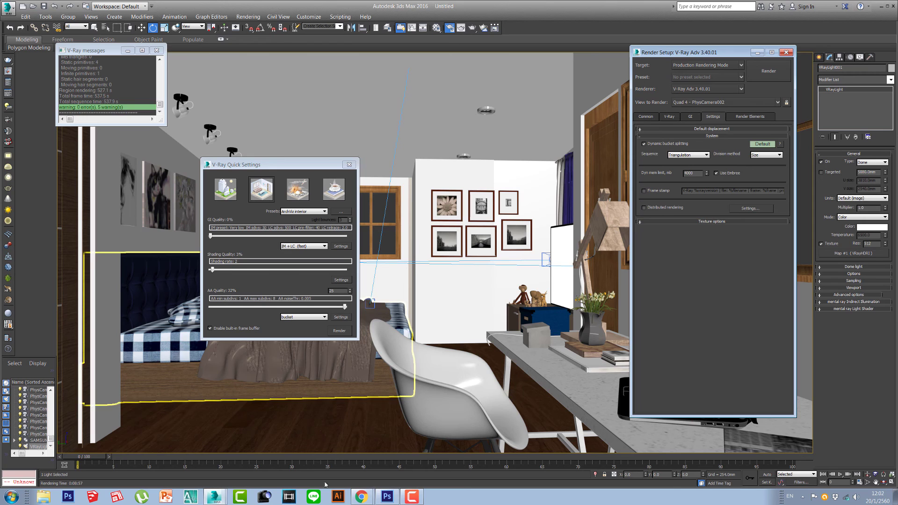
{"action": "mouse_move", "coordinate": [216, 497]}
{"action": "left_click", "coordinate": [227, 478]}
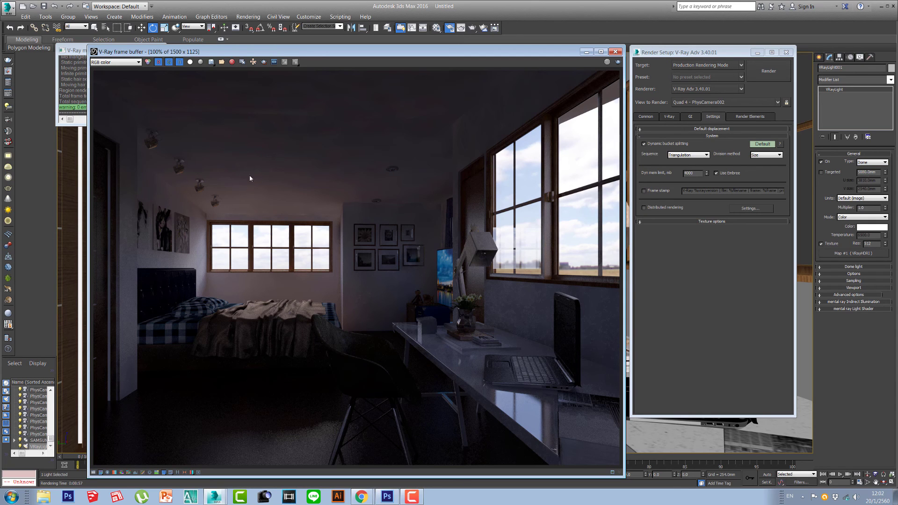
Show the Render Elements list, holding one disabled VRayDenoiser element on the Strong preset
{"action": "left_click", "coordinate": [761, 119]}
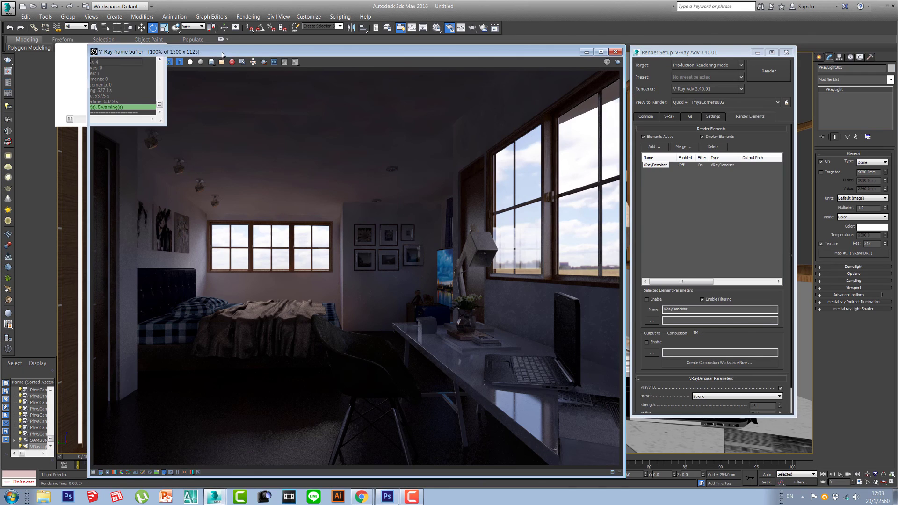
Switch the V-Ray frame buffer to the VRayDenoiser channel for a first look
{"action": "left_click", "coordinate": [115, 62]}
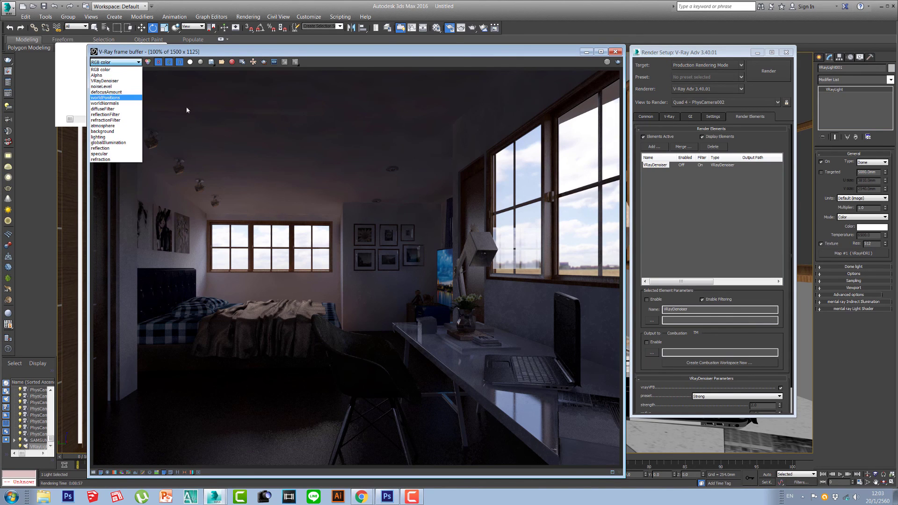
{"action": "left_click", "coordinate": [265, 122]}
{"action": "left_click", "coordinate": [114, 62]}
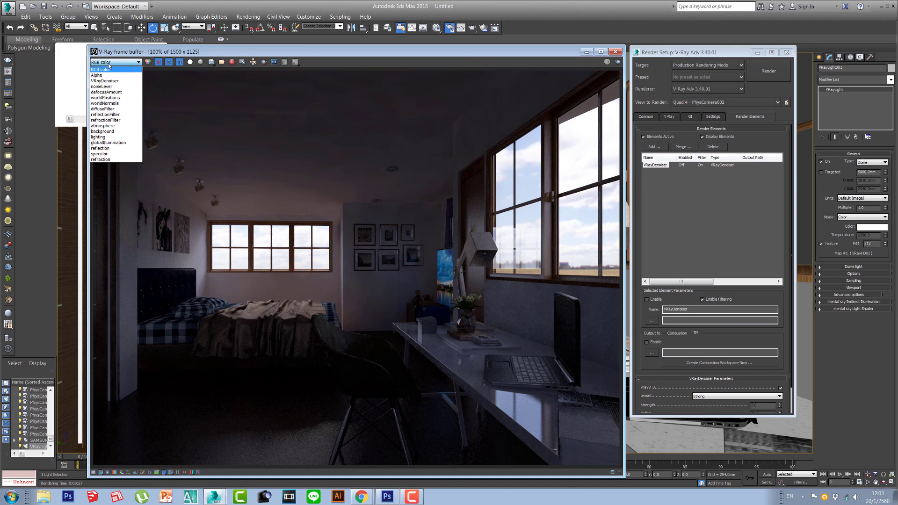
{"action": "left_click", "coordinate": [107, 83]}
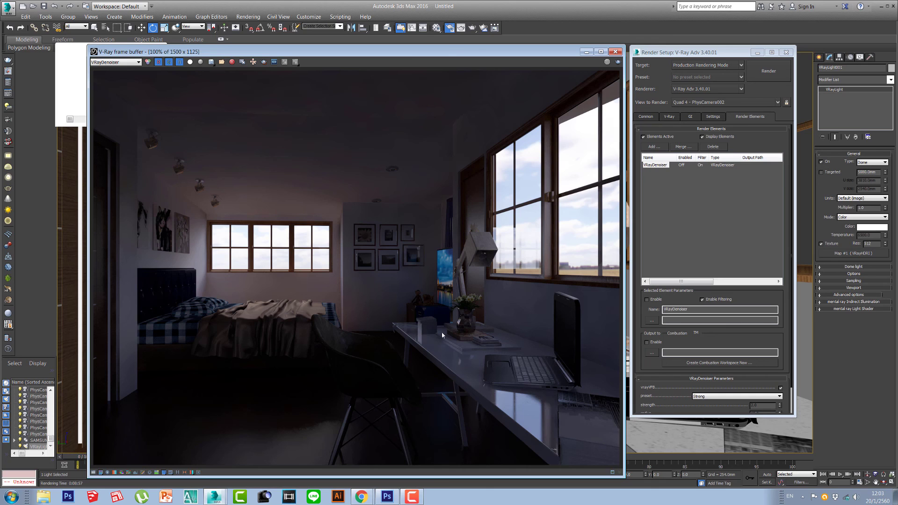
{"action": "left_click", "coordinate": [115, 62]}
{"action": "left_click", "coordinate": [113, 70]}
{"action": "left_click", "coordinate": [123, 64]}
{"action": "left_click", "coordinate": [114, 84]}
Inspect the refraction, reflection, worldPositions and worldNormals passes in turn
{"action": "left_click", "coordinate": [126, 64]}
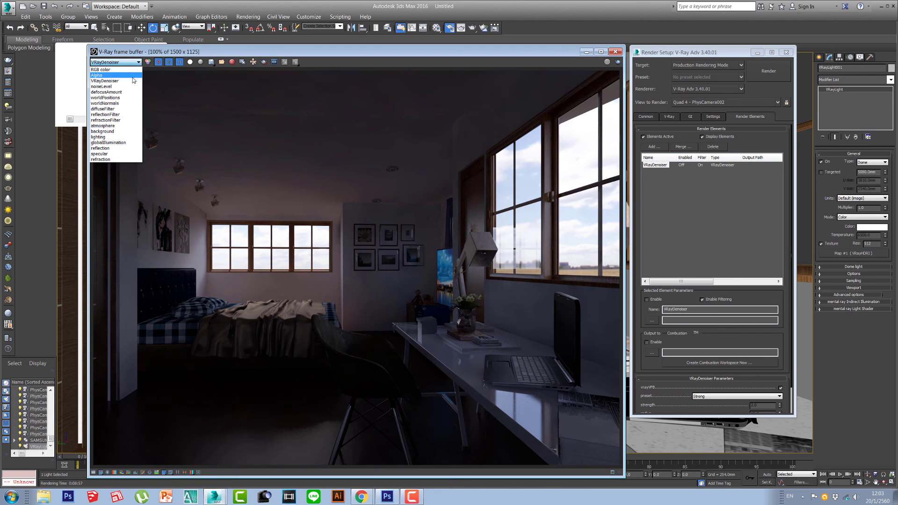
{"action": "left_click", "coordinate": [101, 160]}
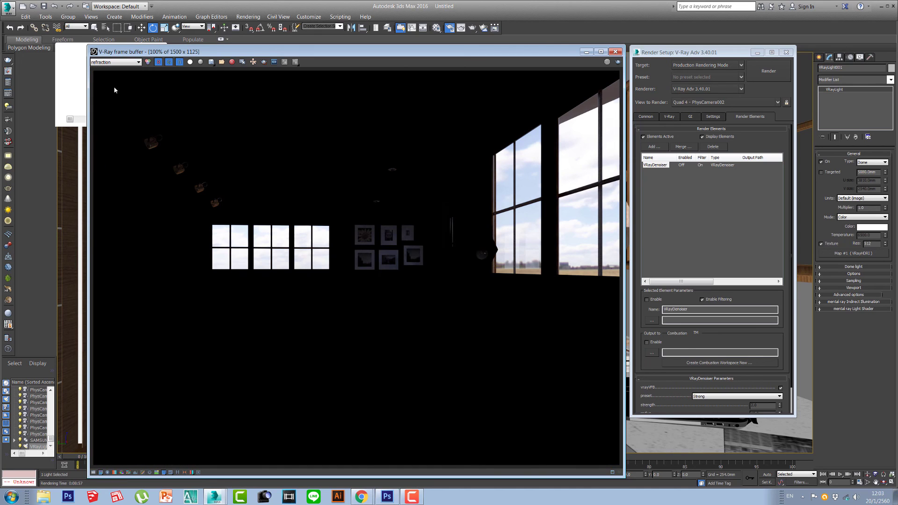
{"action": "left_click", "coordinate": [123, 63]}
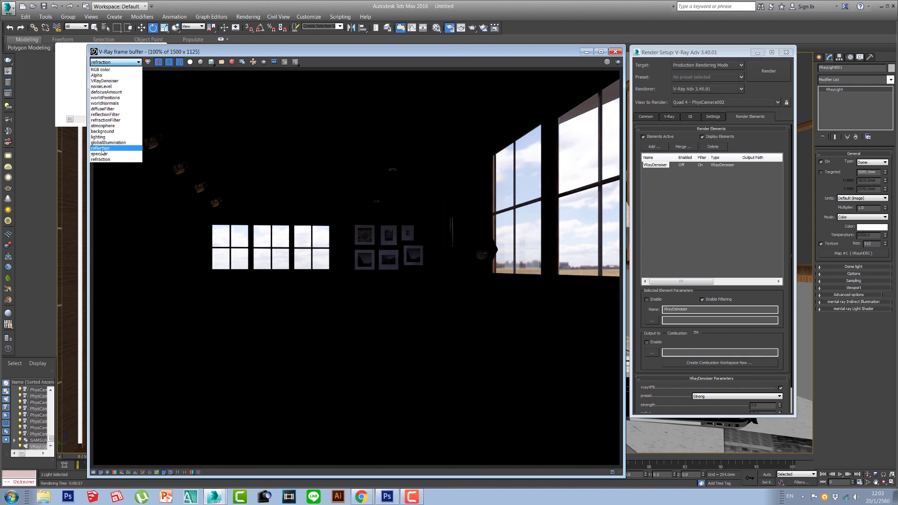
{"action": "left_click", "coordinate": [103, 149]}
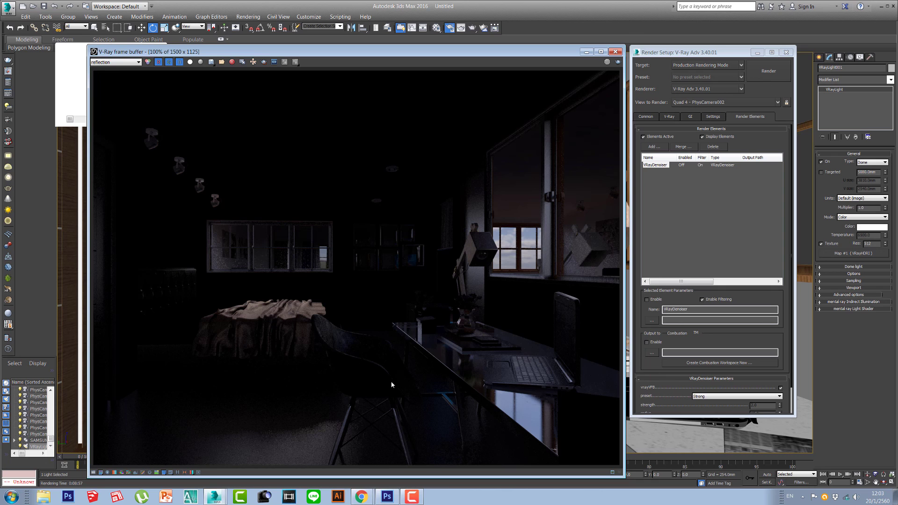
{"action": "left_click", "coordinate": [120, 62]}
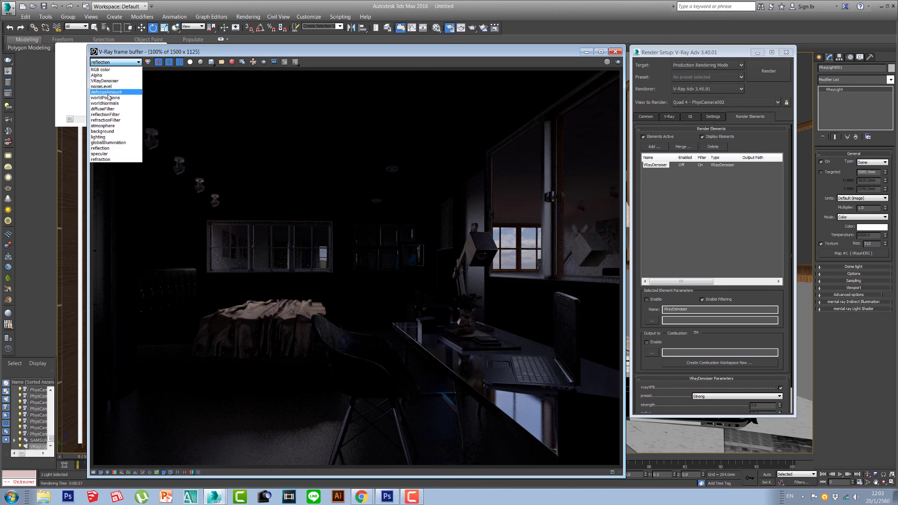
{"action": "left_click", "coordinate": [108, 93]}
{"action": "left_click", "coordinate": [114, 62]}
{"action": "left_click", "coordinate": [106, 98]}
{"action": "left_click", "coordinate": [120, 62]}
{"action": "left_click", "coordinate": [106, 106]}
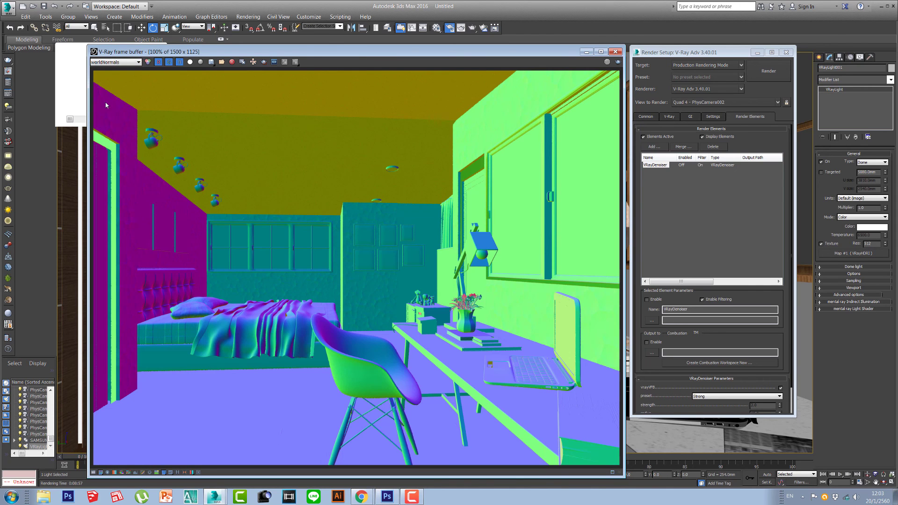
View the atmosphere, background and lighting passes, then finish on the VRayDenoiser image
{"action": "left_click", "coordinate": [121, 62]}
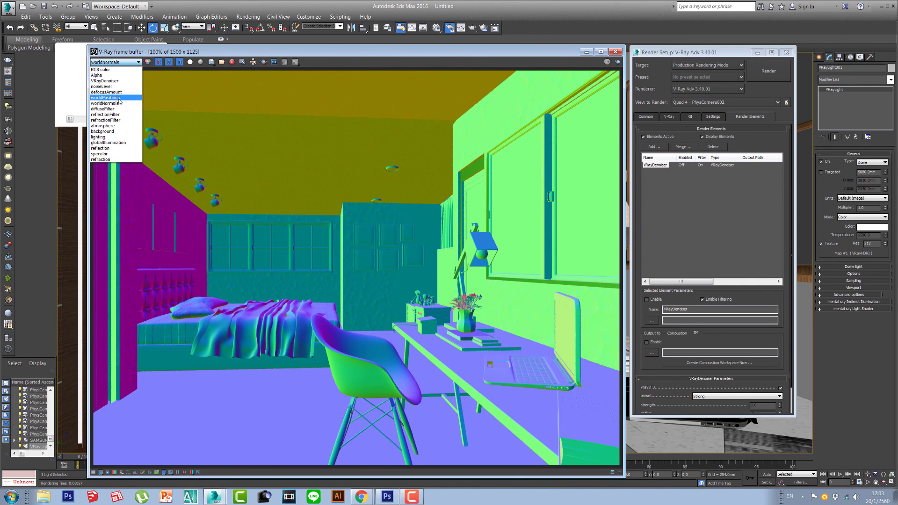
{"action": "left_click", "coordinate": [109, 126]}
{"action": "left_click", "coordinate": [120, 63]}
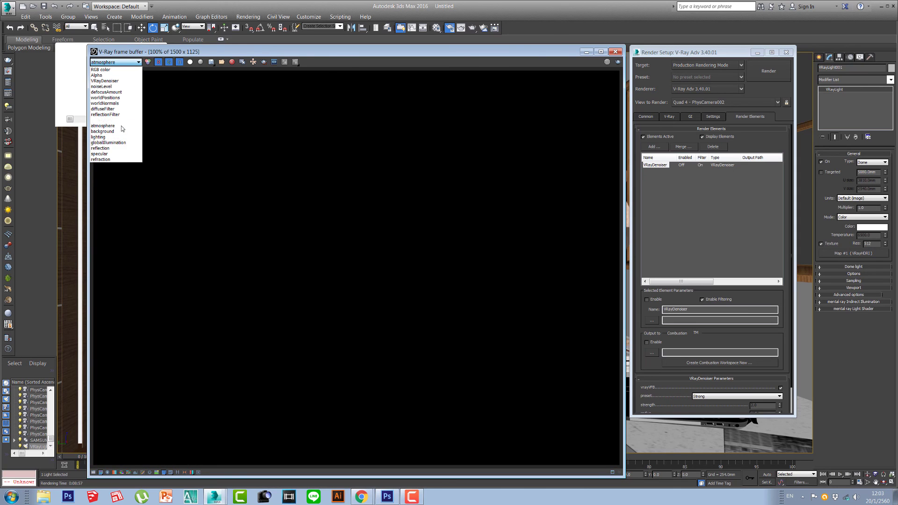
{"action": "left_click", "coordinate": [108, 132]}
{"action": "left_click", "coordinate": [120, 62]}
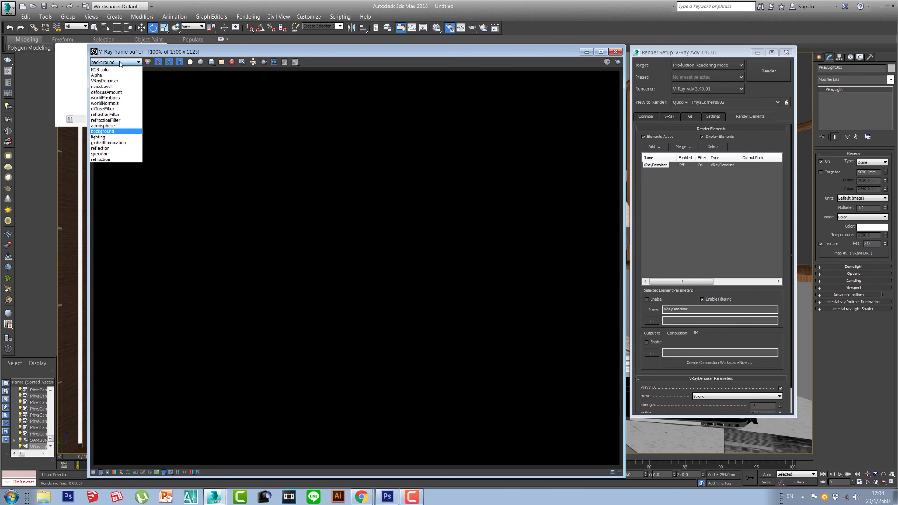
{"action": "left_click", "coordinate": [112, 137]}
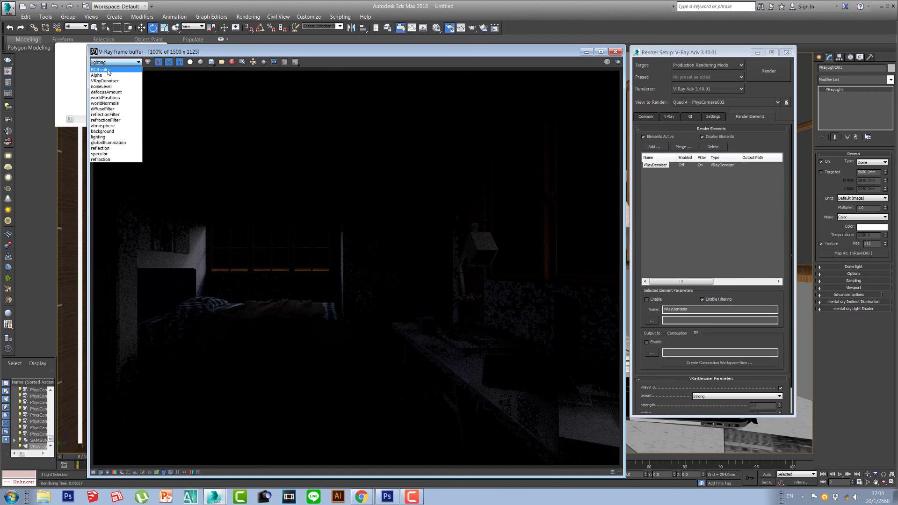
{"action": "left_click", "coordinate": [108, 69]}
{"action": "left_click", "coordinate": [112, 64]}
{"action": "left_click", "coordinate": [105, 80]}
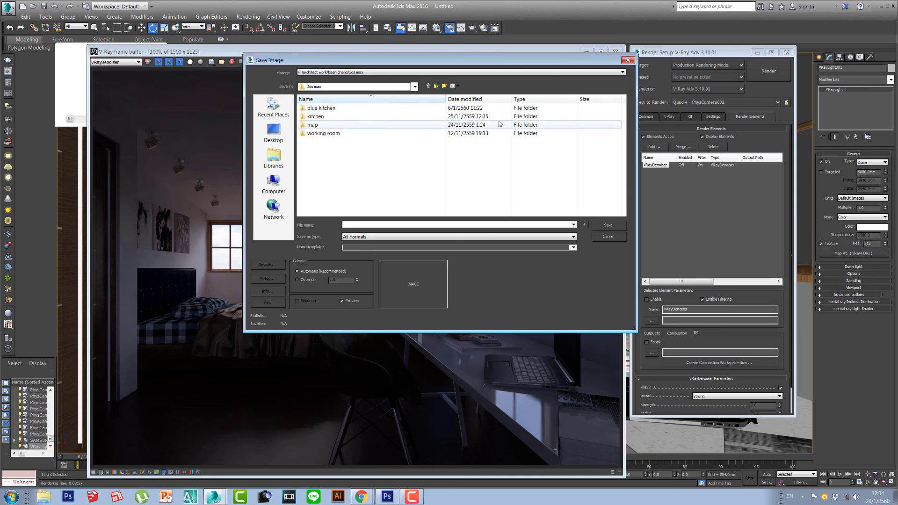
{"action": "left_click", "coordinate": [482, 237]}
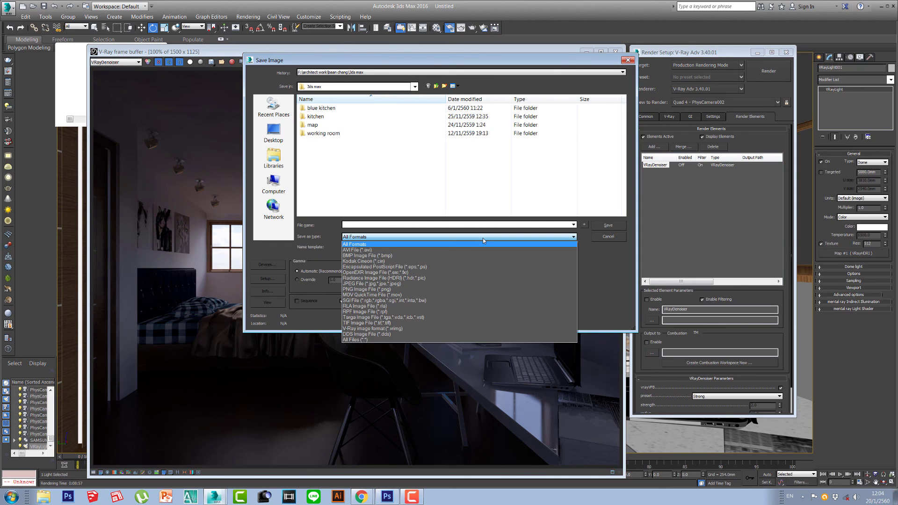
{"action": "left_click", "coordinate": [398, 323]}
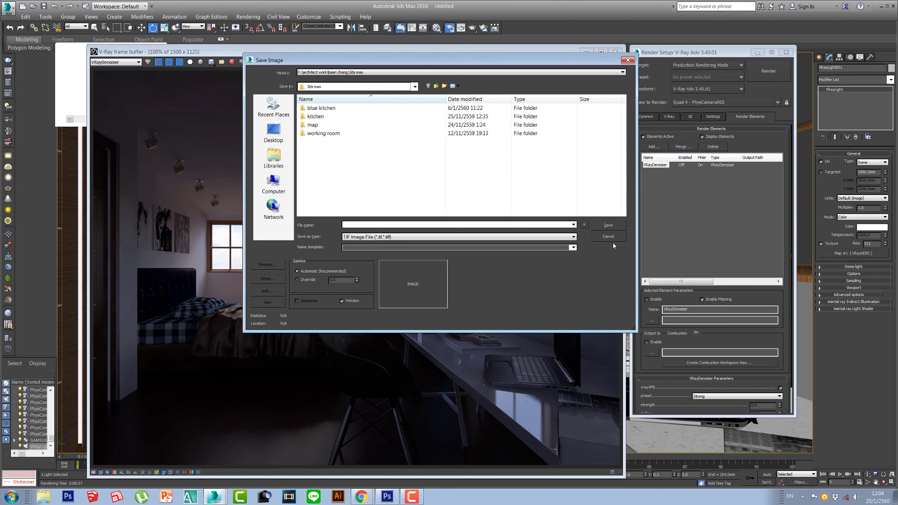
{"action": "left_click", "coordinate": [613, 236]}
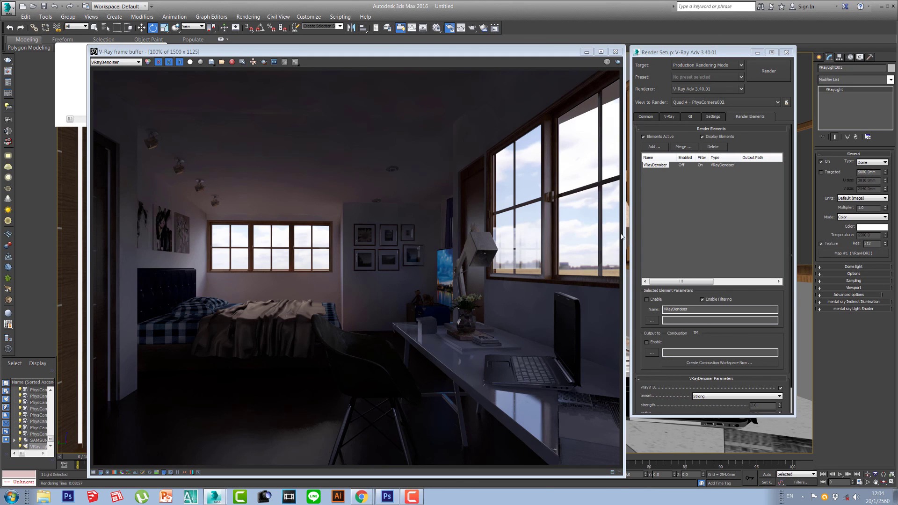